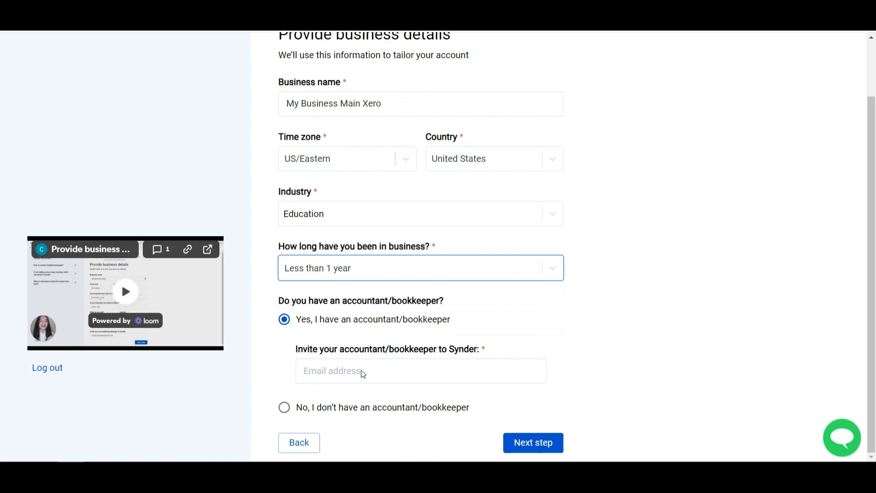
- Enter the accountant's e-mail as the invitation address and continue to integration selection
left_click(334, 360)
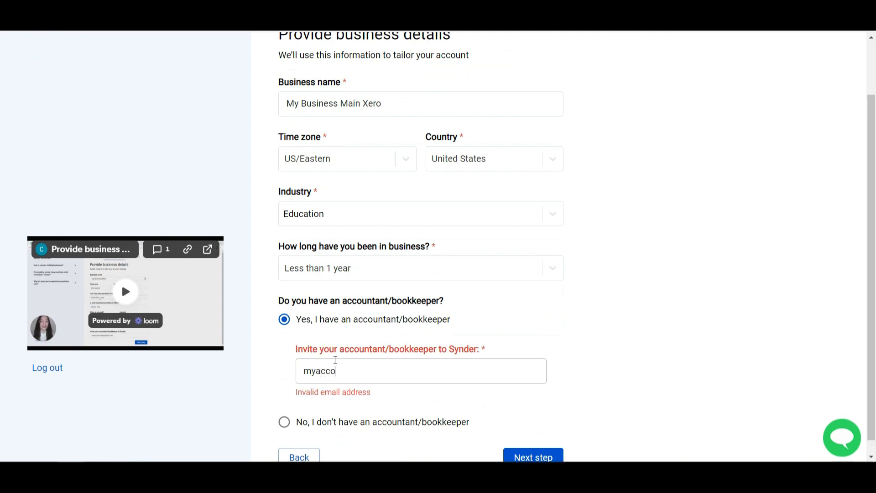
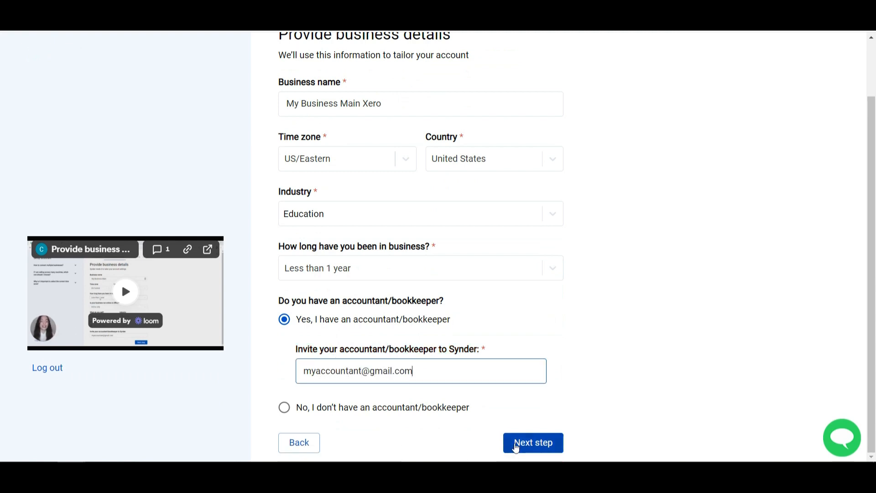
left_click(516, 443)
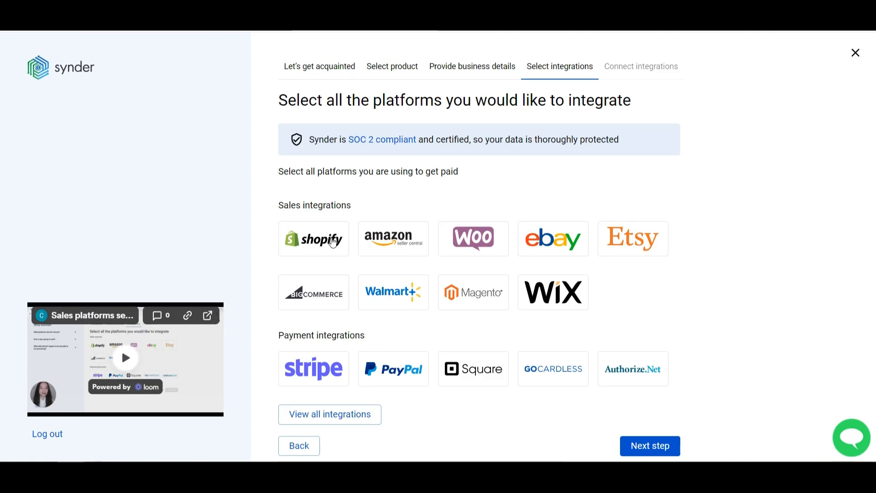
- Pick Shopify and Stripe, look through the full integrations list, and continue to accounting selection
left_click(319, 416)
scroll(321, 417, "down", 1)
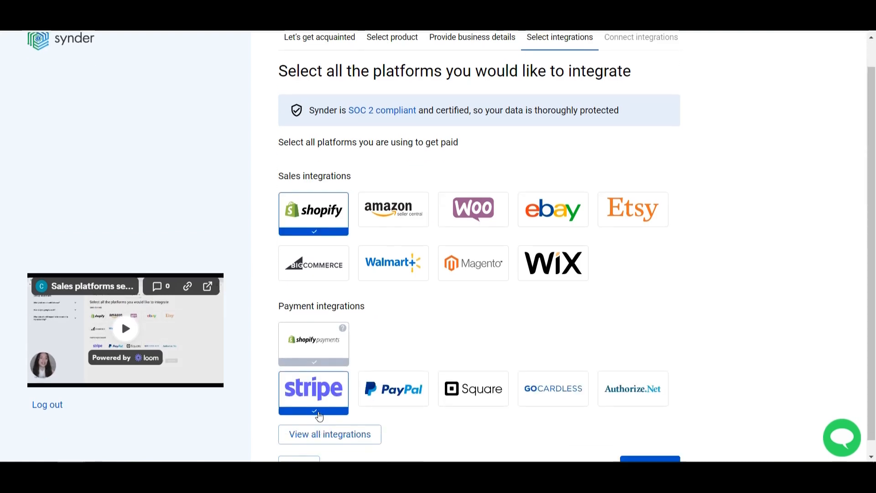
left_click(327, 419)
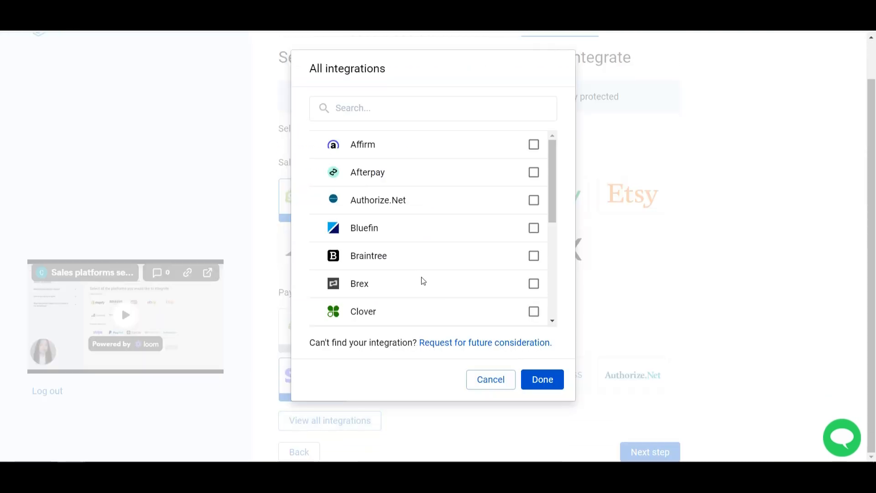
scroll(420, 280, "down", 5)
scroll(420, 279, "down", 1)
scroll(423, 281, "up", 6)
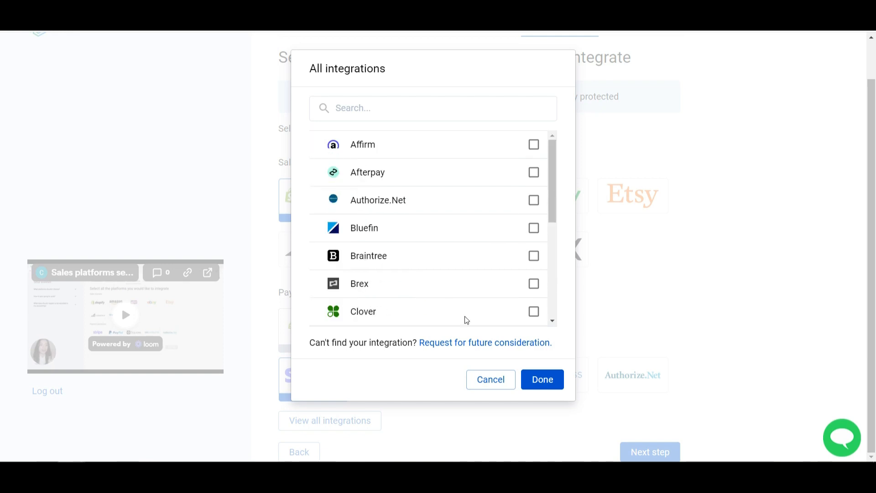
left_click(541, 378)
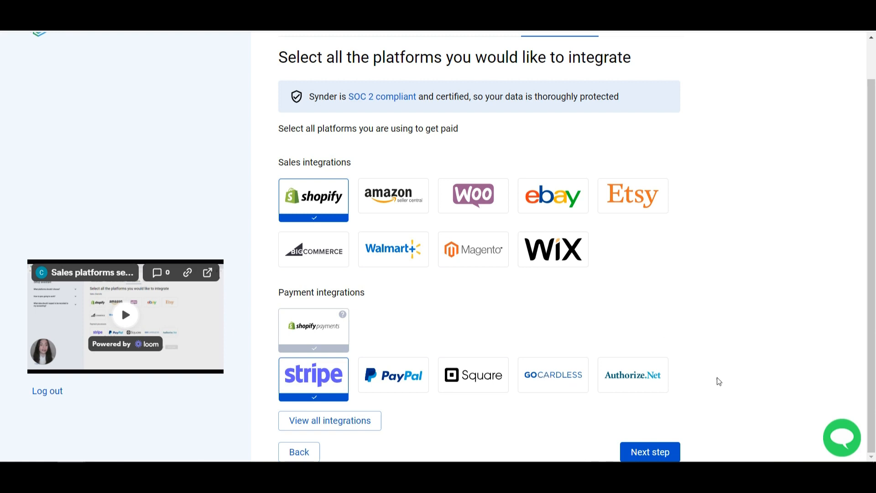
left_click(657, 450)
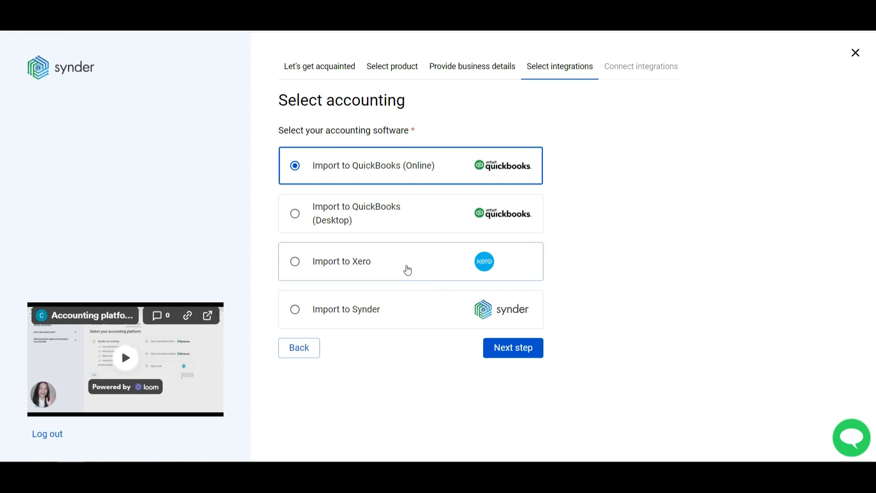
- Choose Import to Xero as the accounting software and continue
left_click(407, 271)
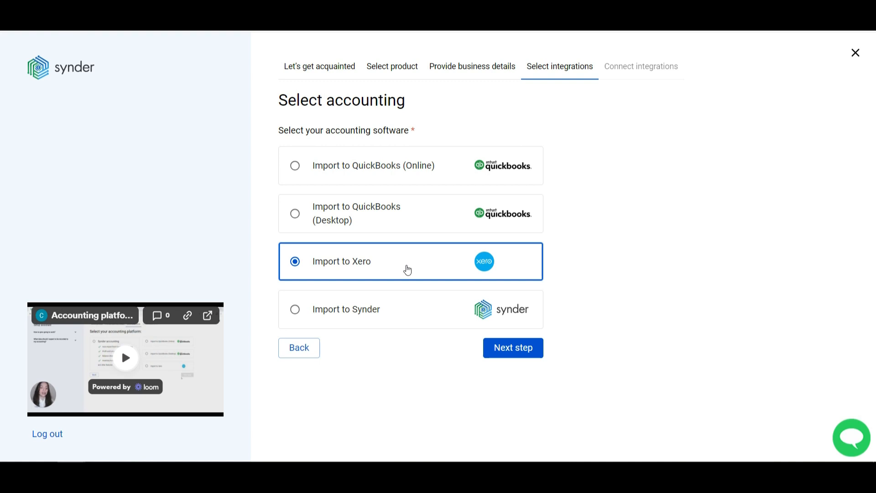
left_click(514, 354)
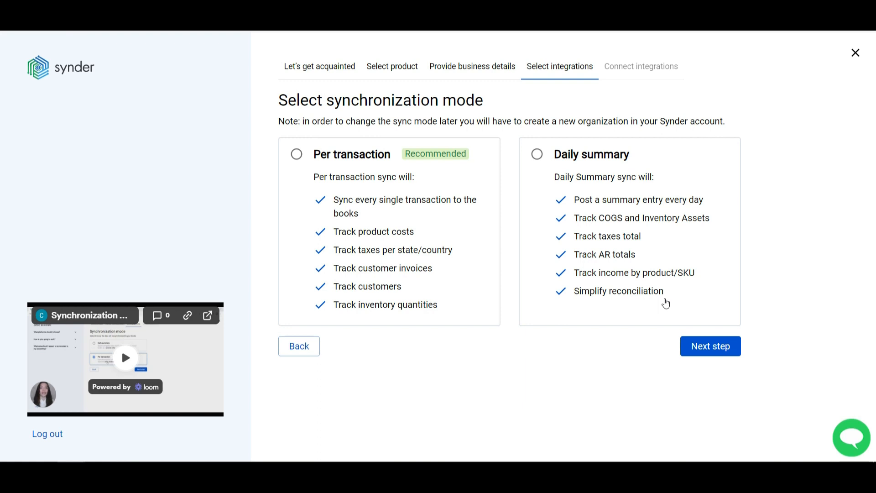
- Pick Daily summary sync mode and connect the Xero organisation, allowing access and confirming the company
left_click(537, 154)
left_click(702, 350)
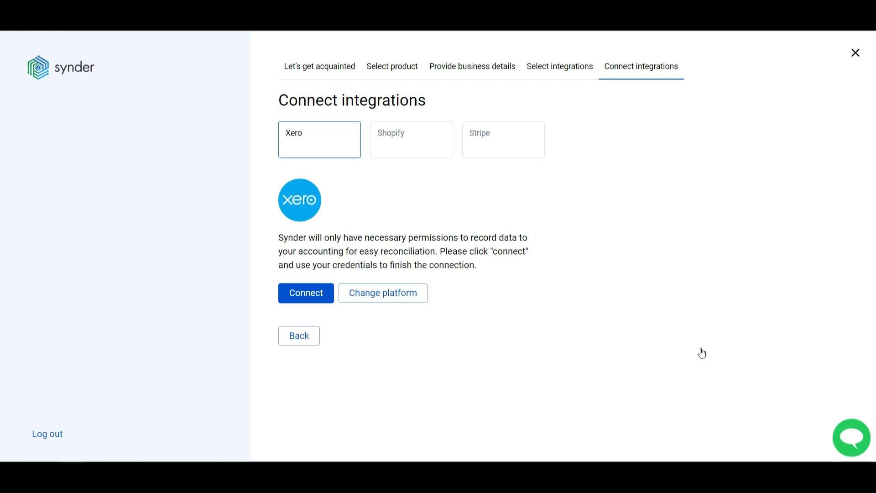
left_click(308, 301)
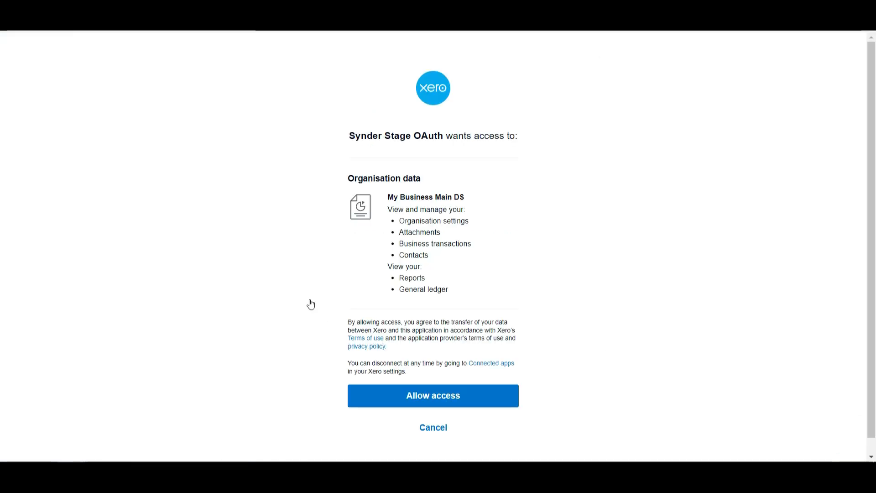
left_click(420, 396)
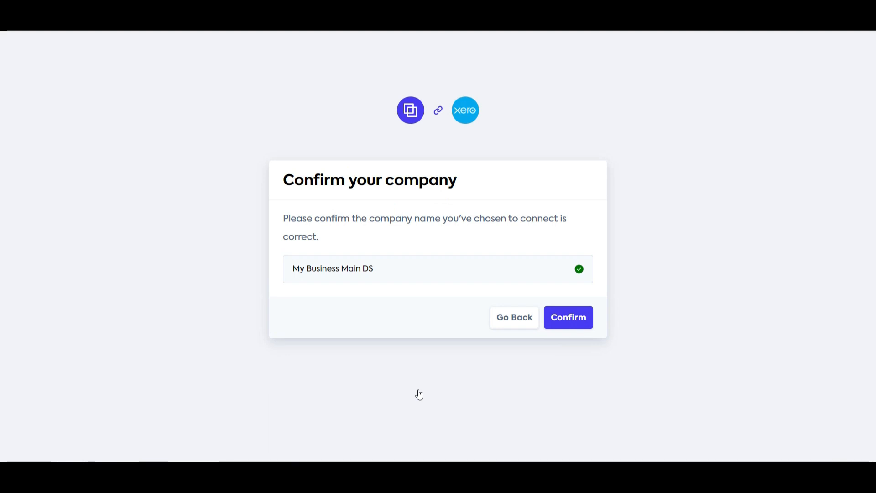
left_click(567, 326)
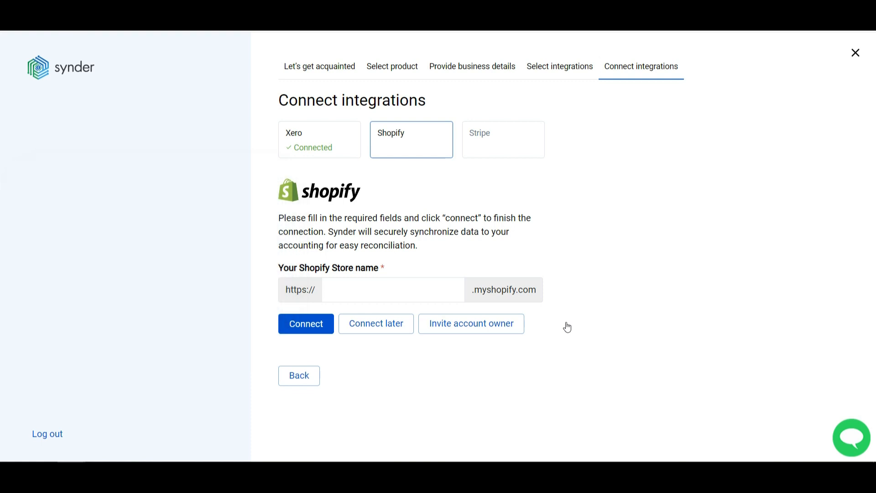
left_click(412, 292)
- Connect the 'mentalsnake-store' Shopify store and the My Business Stripe account, skipping the owner invitation
type("menta")
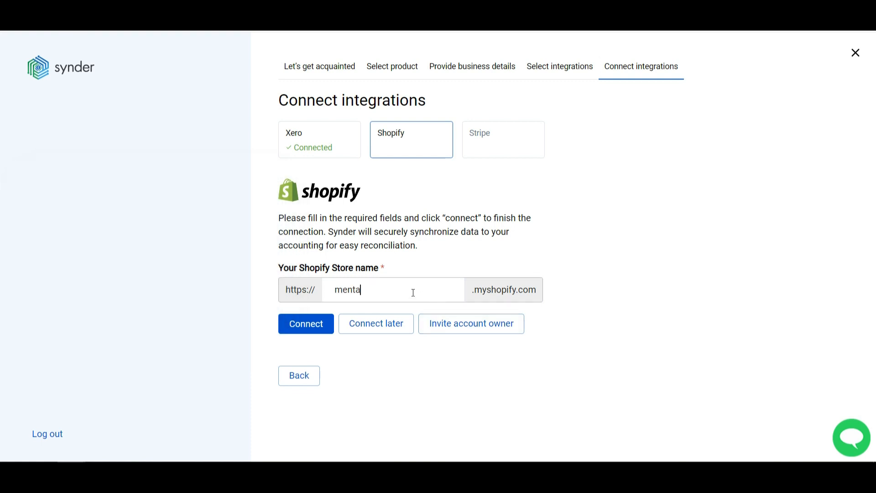
type("lsnake-store")
left_click(301, 325)
left_click(482, 283)
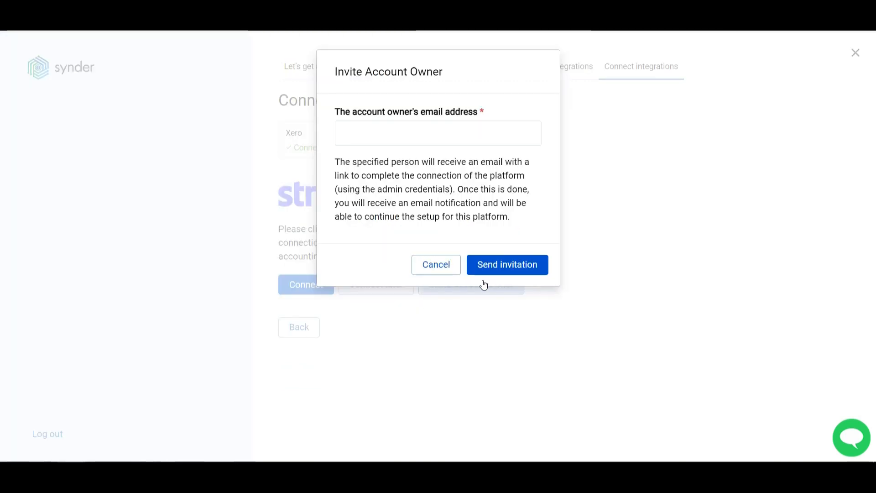
left_click(379, 133)
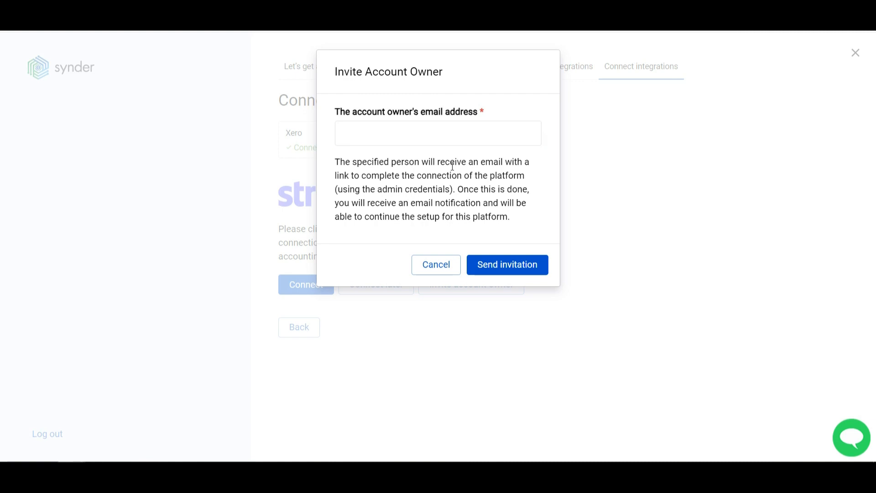
left_click(449, 269)
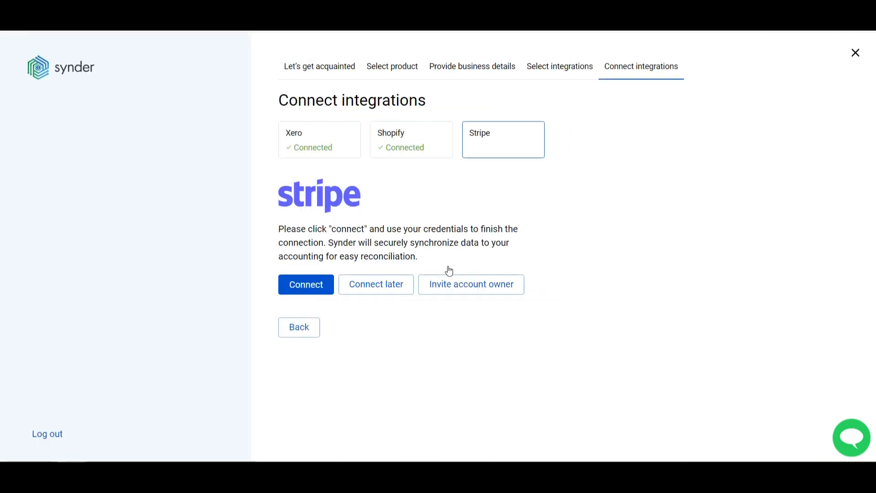
left_click(317, 287)
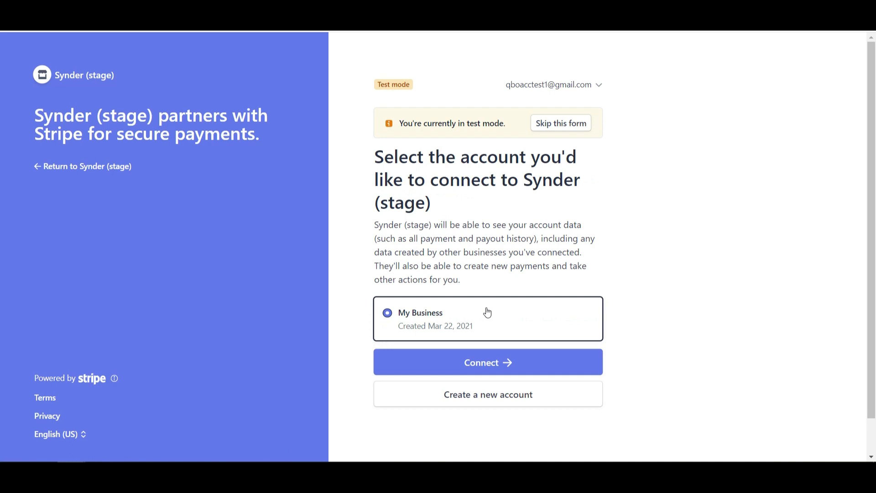
left_click(479, 359)
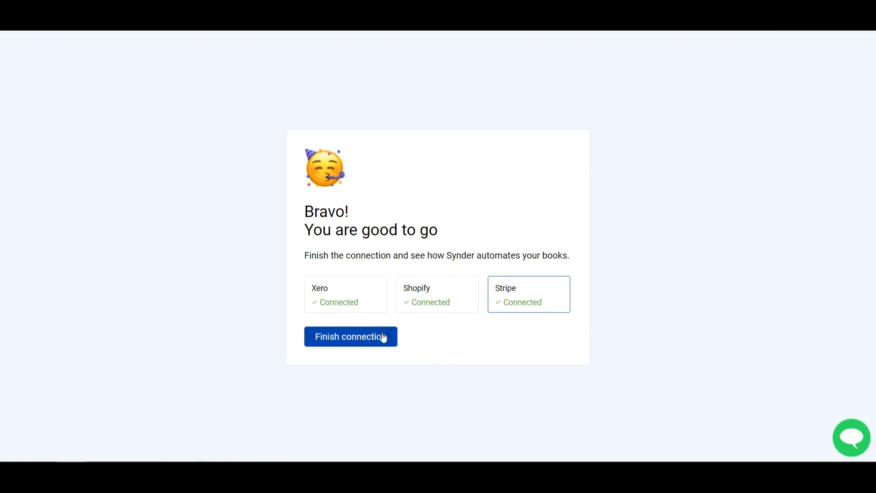
- Finish the connection and let the two Shopify summaries and one Stripe summary import
left_click(384, 337)
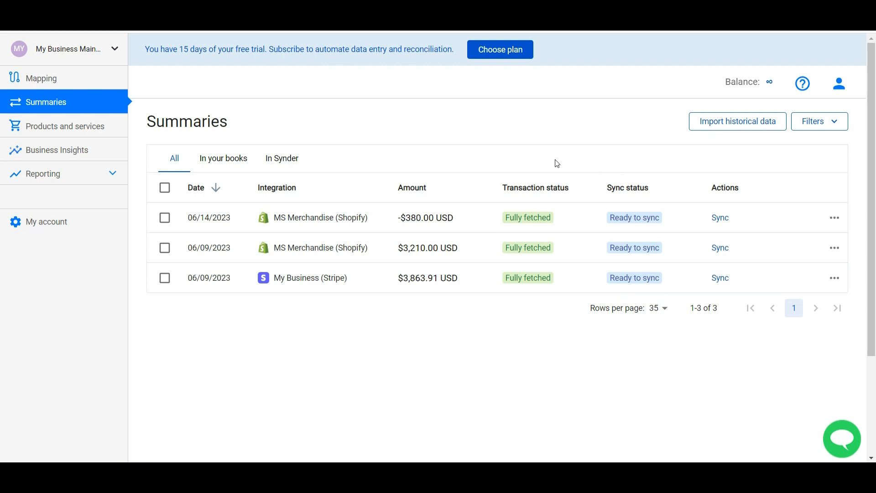
mouse_move(511, 222)
left_click(42, 222)
- Review the How to sync options under Synchronization, keeping Daily summary unchanged
scroll(319, 290, "down", 10)
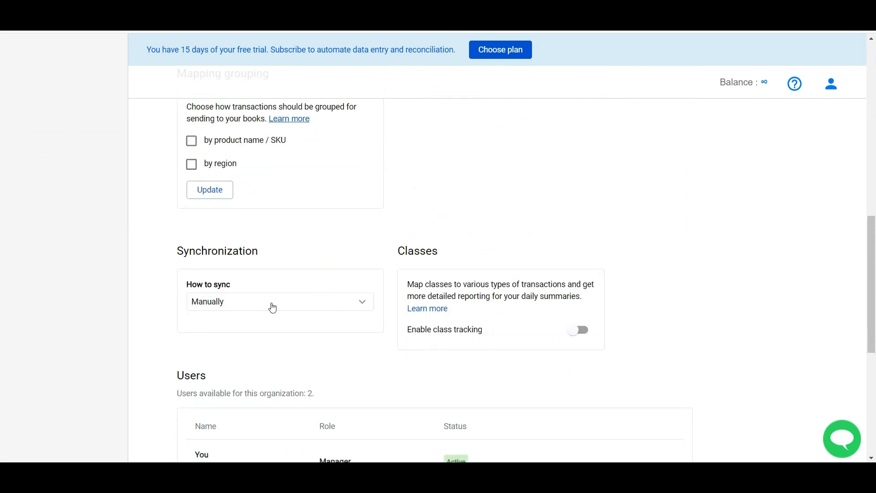
left_click(273, 305)
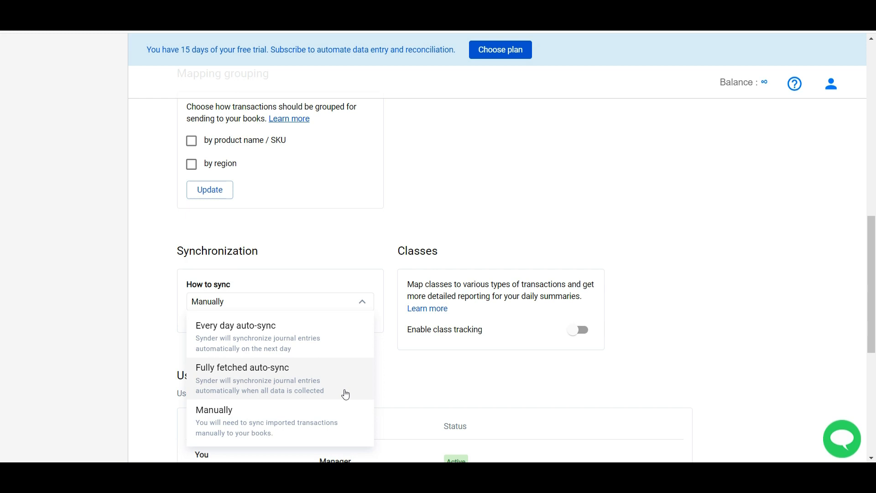
left_click(157, 248)
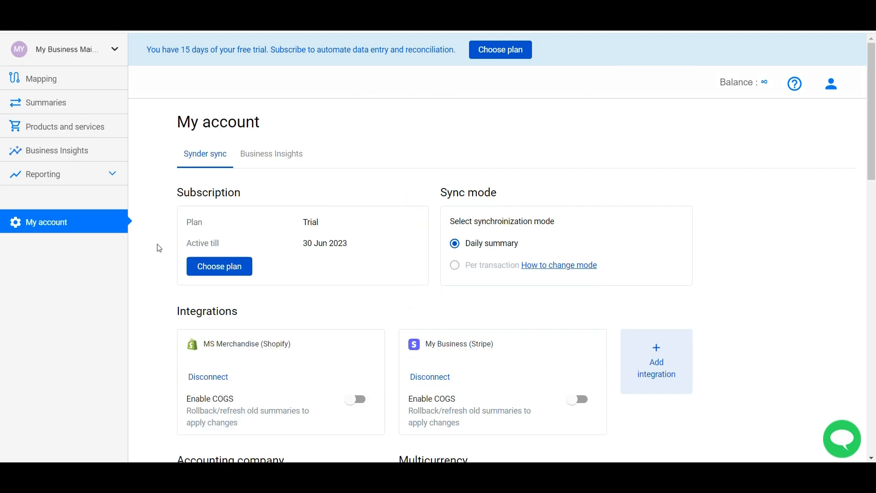
- Open the Mapping page and look at the account choices for Platform fees and Stripe Sales
left_click(45, 80)
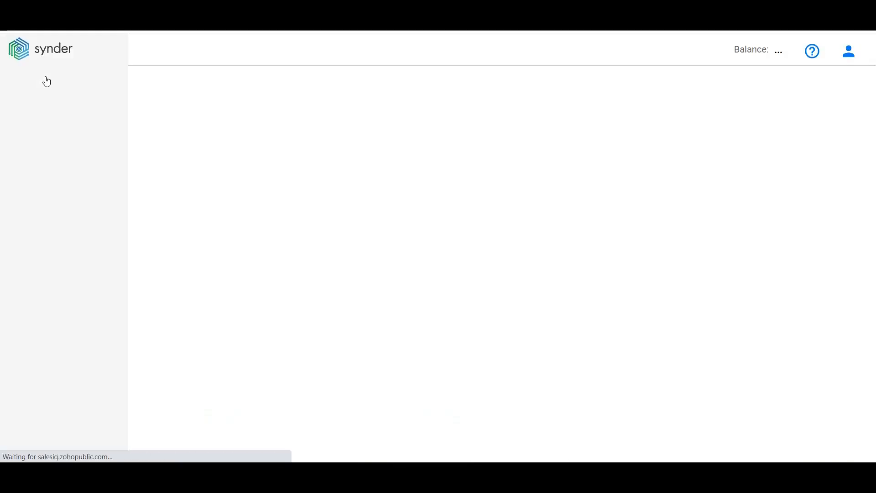
scroll(696, 387, "down", 1)
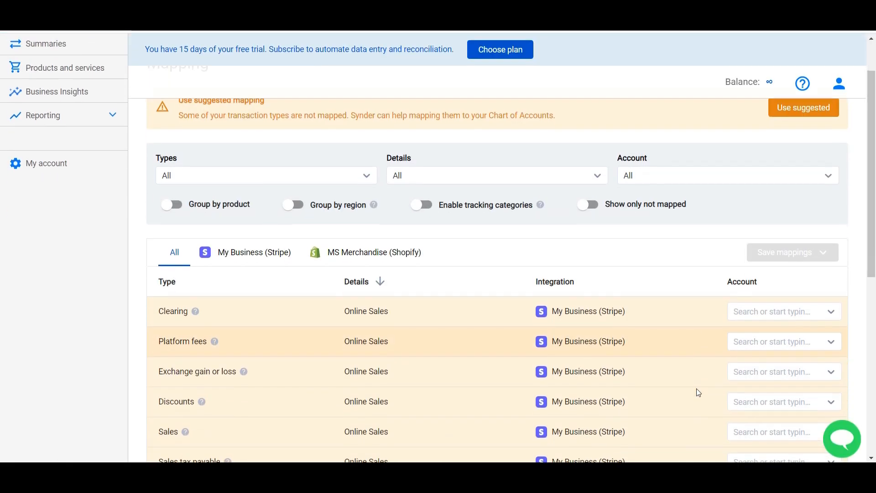
left_click(781, 340)
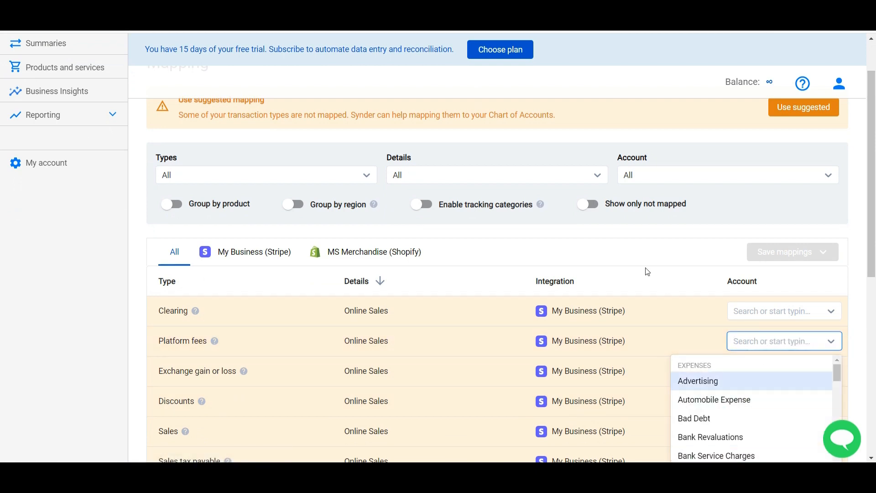
left_click(521, 266)
scroll(384, 281, "up", 2)
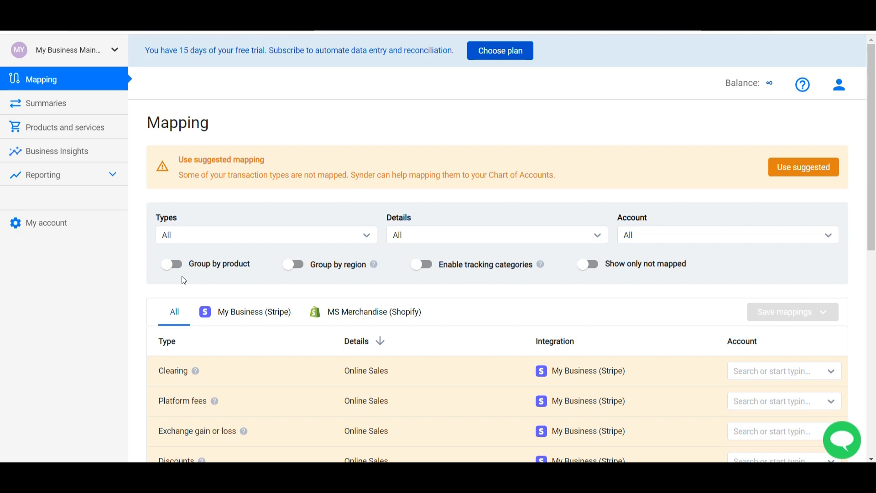
scroll(295, 341, "down", 3)
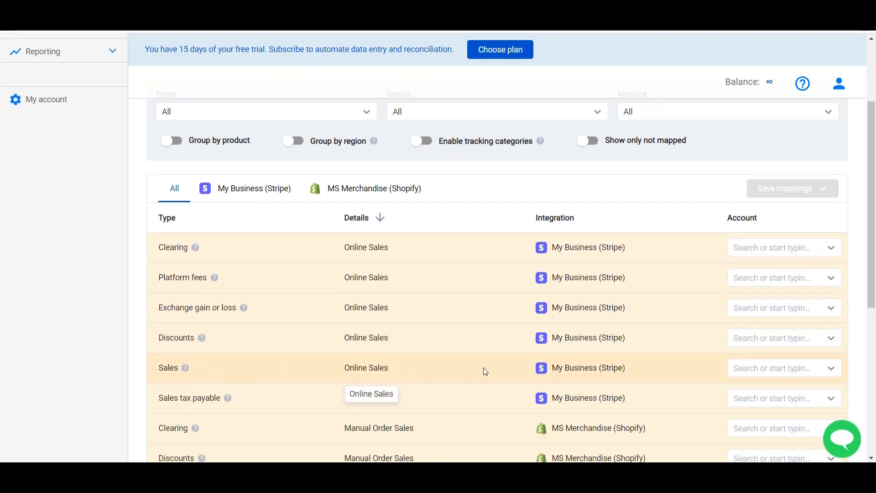
left_click(749, 368)
scroll(719, 433, "down", 5)
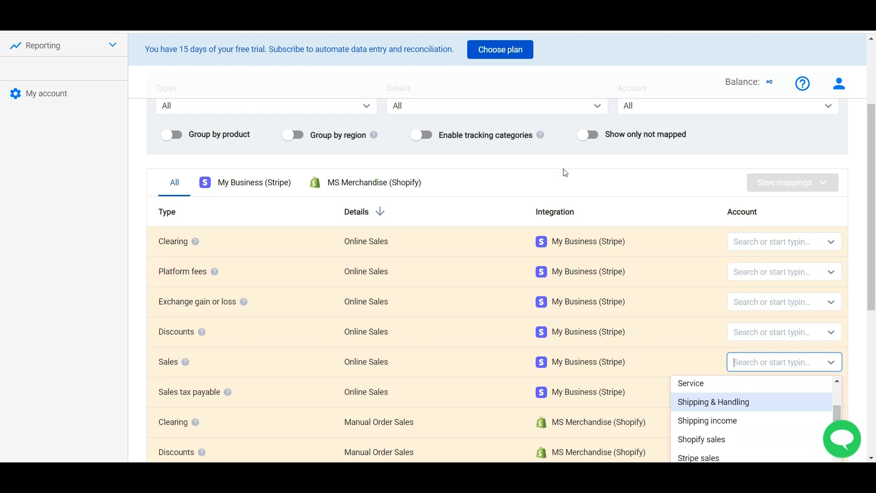
left_click(549, 176)
scroll(192, 180, "up", 3)
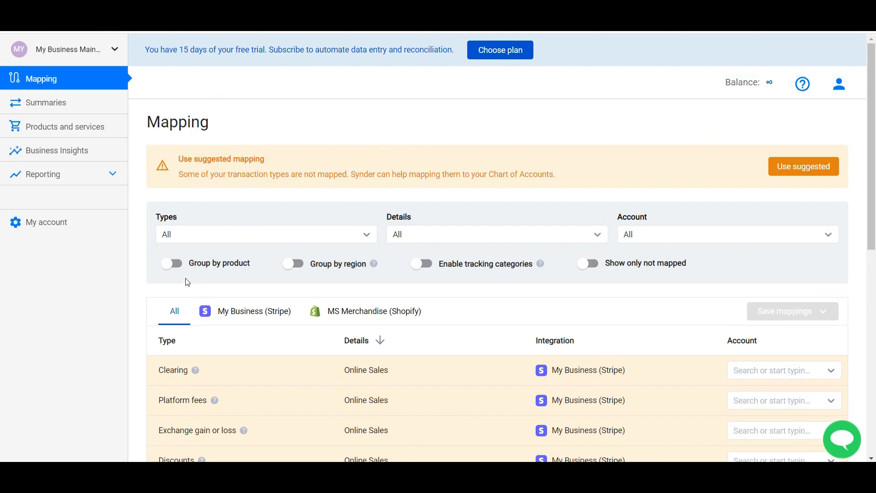
- Enable Group by product, then map and save Sunglasses to Accessories income and Coffee beans to Coffee Income
left_click(177, 266)
left_click(512, 288)
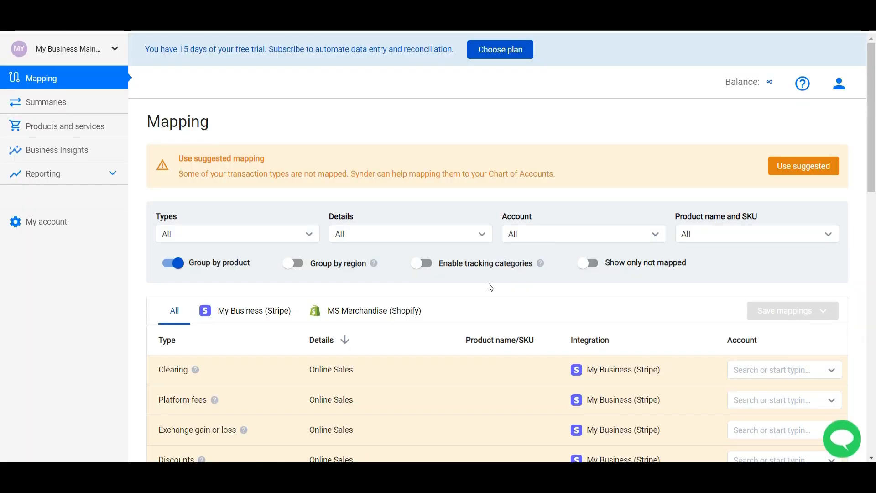
scroll(488, 283, "down", 3)
scroll(474, 235, "down", 1)
left_click(748, 349)
left_click(707, 391)
left_click(776, 380)
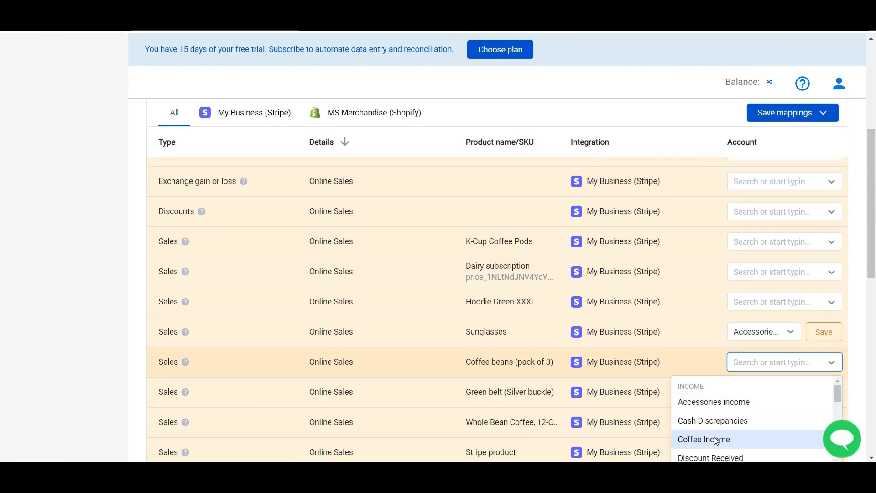
left_click(712, 439)
left_click(829, 368)
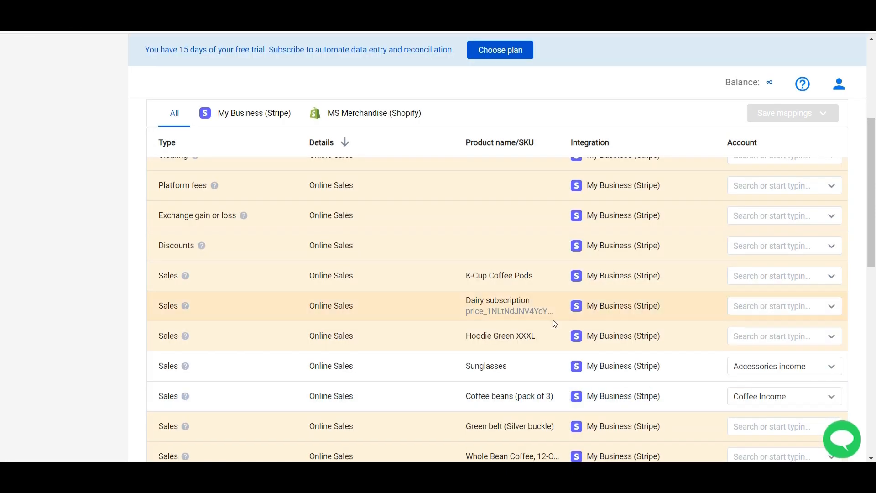
- Map Fur Hat Pink to Accessories income and Long Sleeve White to Merchandise income, saving both
scroll(552, 319, "down", 8)
left_click(761, 252)
left_click(734, 291)
left_click(757, 283)
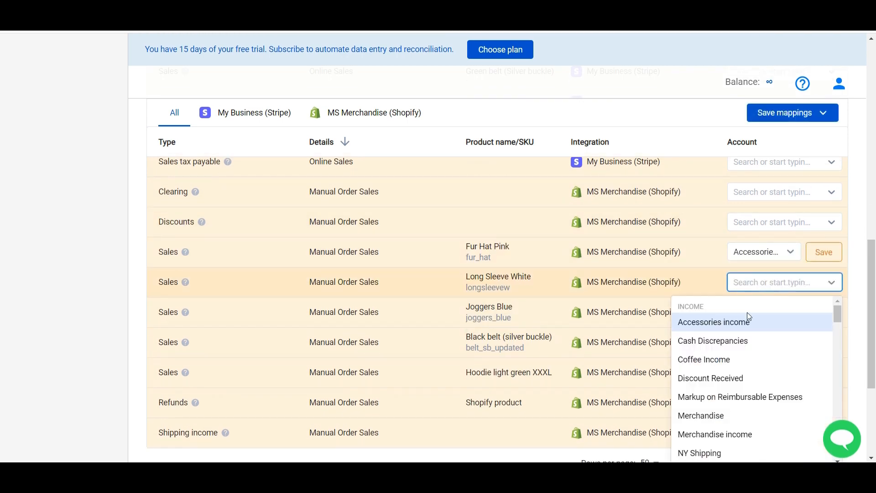
left_click(714, 433)
left_click(824, 252)
left_click(824, 282)
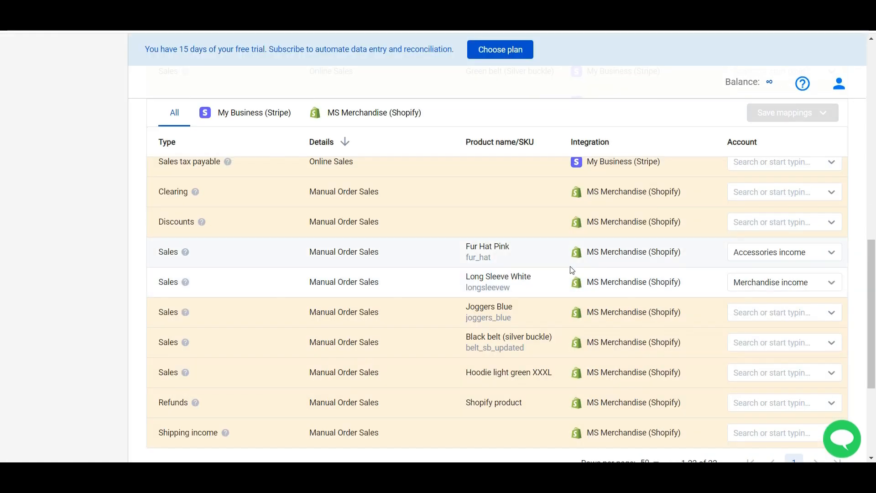
scroll(313, 205, "up", 10)
scroll(313, 208, "up", 2)
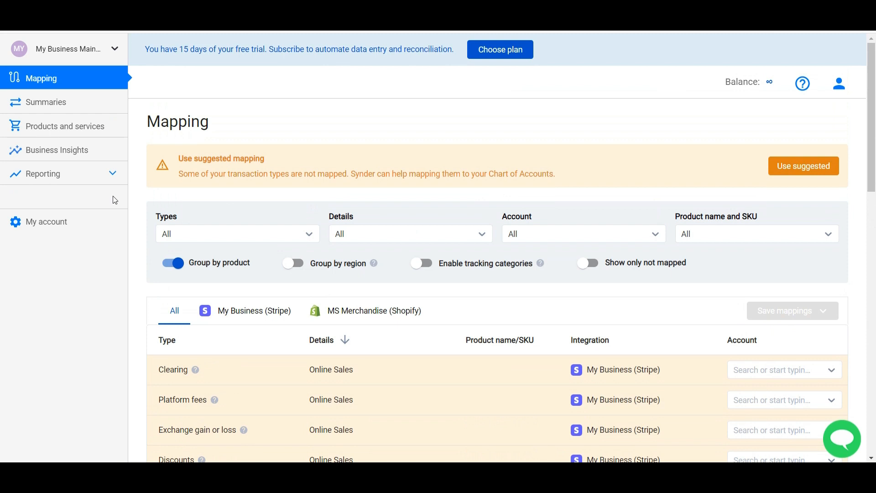
left_click(38, 224)
scroll(303, 310, "down", 2)
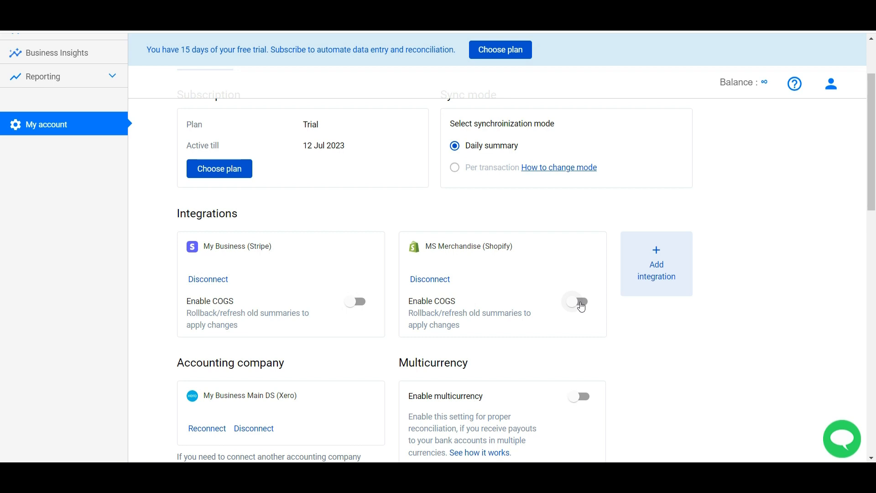
scroll(338, 221, "up", 3)
left_click(84, 82)
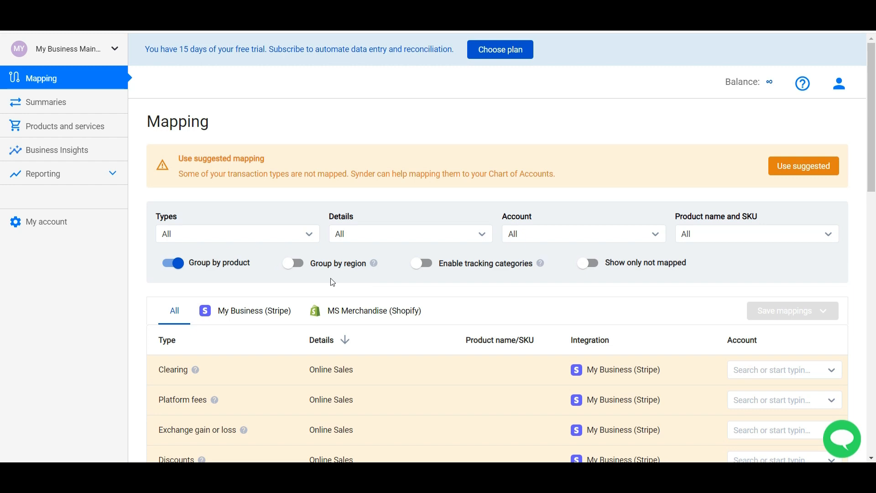
- Check the Sales tax payable account list, then enable and confirm Group by region
scroll(333, 282, "down", 7)
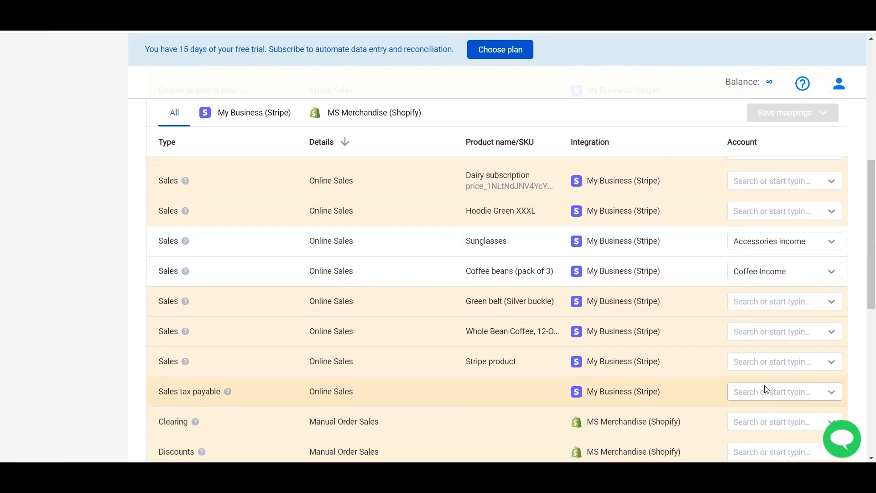
left_click(766, 389)
scroll(740, 401, "down", 6)
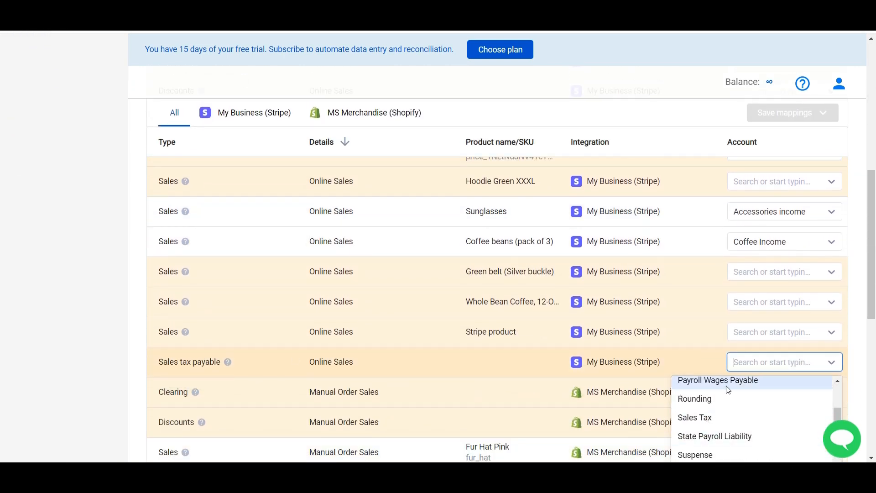
left_click(508, 357)
scroll(365, 273, "up", 10)
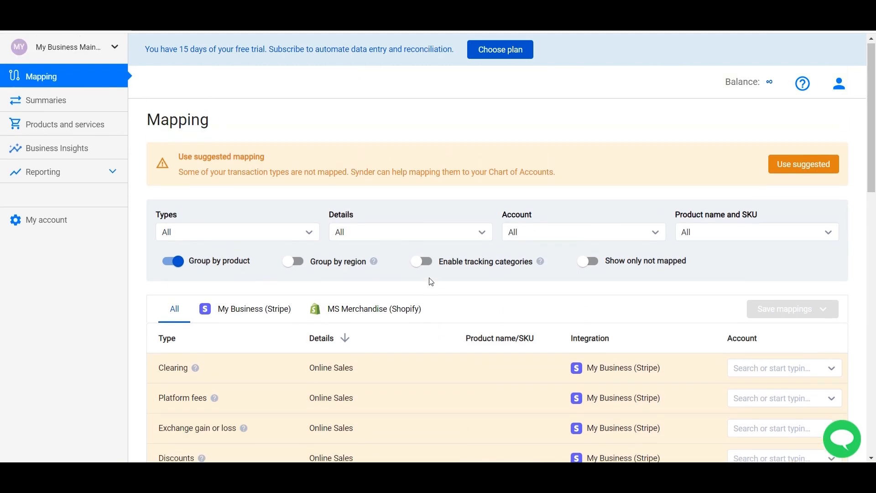
left_click(292, 269)
left_click(511, 288)
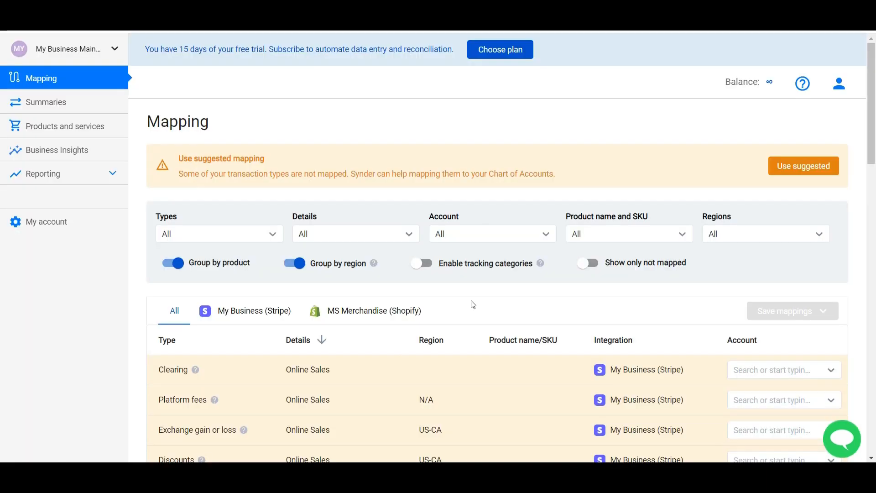
scroll(456, 292, "down", 2)
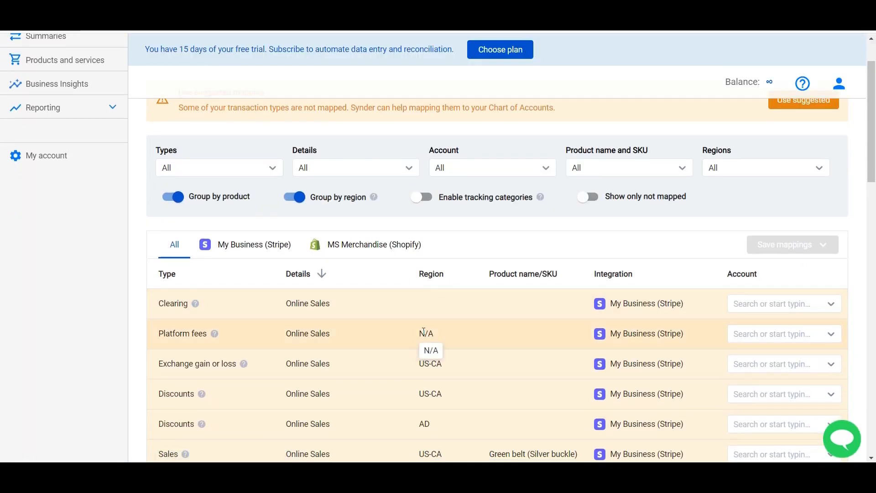
scroll(426, 333, "down", 5)
- Map and save US-CA, US-NY and AD sales tax to the California, New York and Adelaide revenue departments
left_click(747, 288)
left_click(743, 361)
left_click(768, 310)
scroll(752, 401, "down", 3)
left_click(748, 444)
left_click(771, 344)
left_click(747, 403)
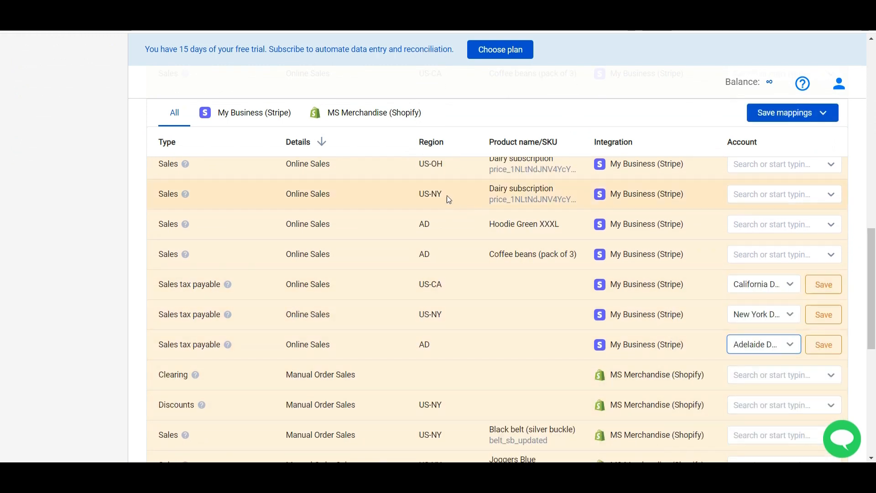
left_click(823, 284)
left_click(823, 314)
left_click(824, 345)
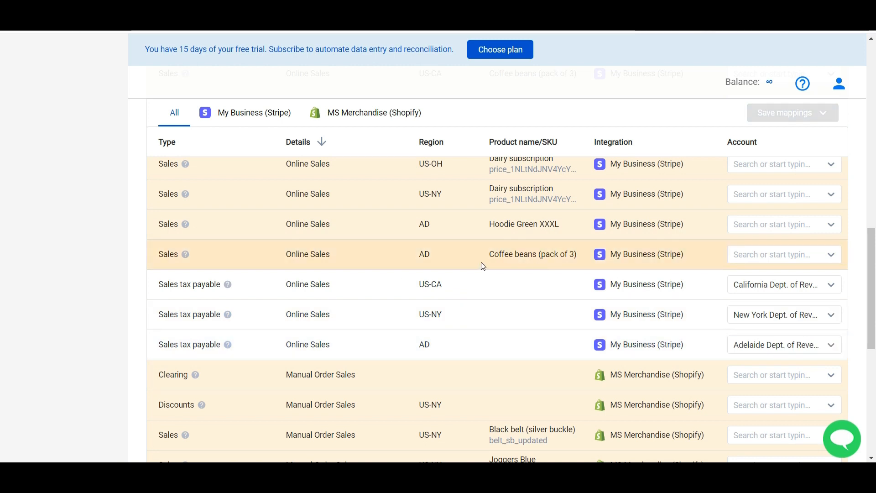
scroll(483, 266, "up", 5)
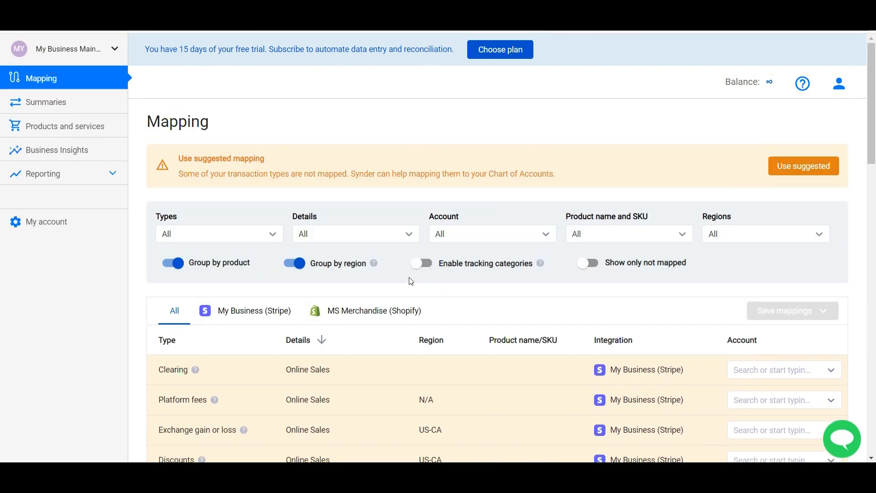
- Enable tracking categories and tag the Stripe Clearing and Platform fees rows with Stripe class
left_click(419, 264)
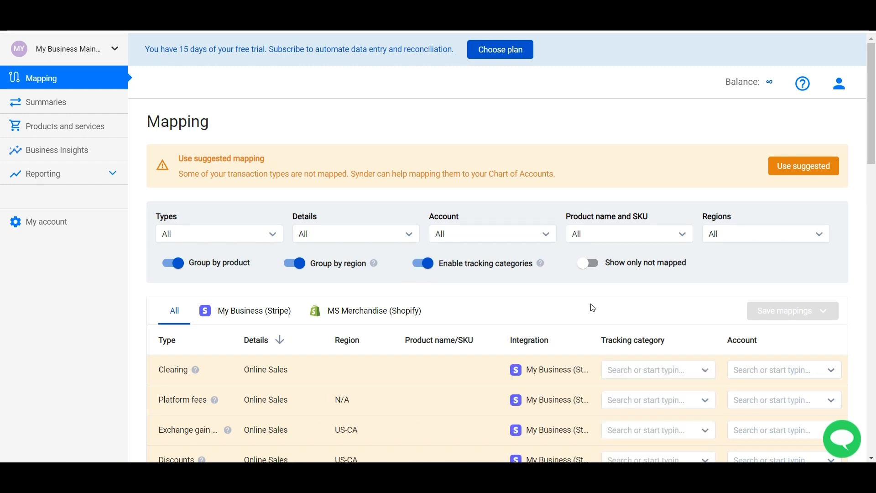
scroll(591, 306, "down", 3)
left_click(666, 252)
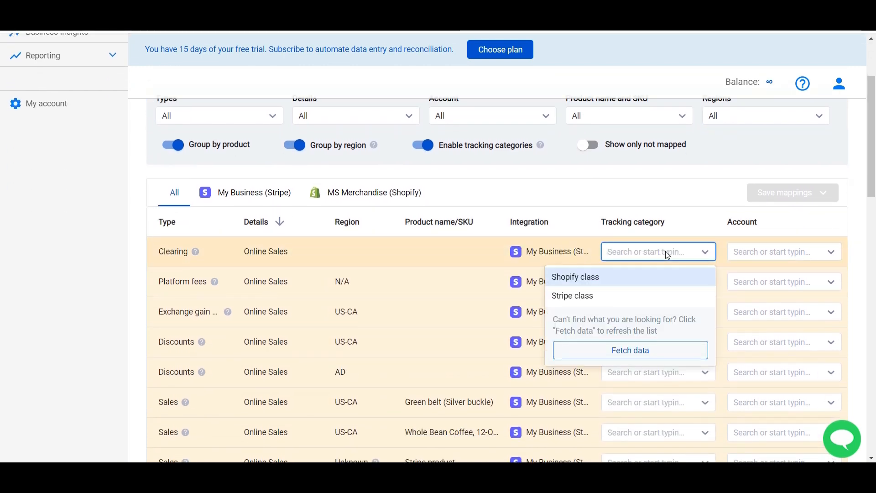
left_click(603, 296)
left_click(644, 282)
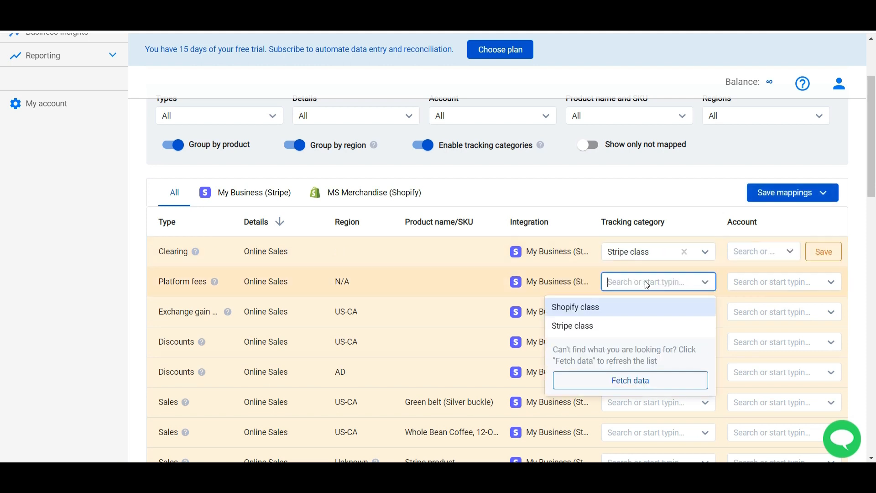
left_click(612, 325)
- Tag Shopify Clearing and Shopify Discounts with Shopify class, then save all mappings
scroll(614, 331, "down", 10)
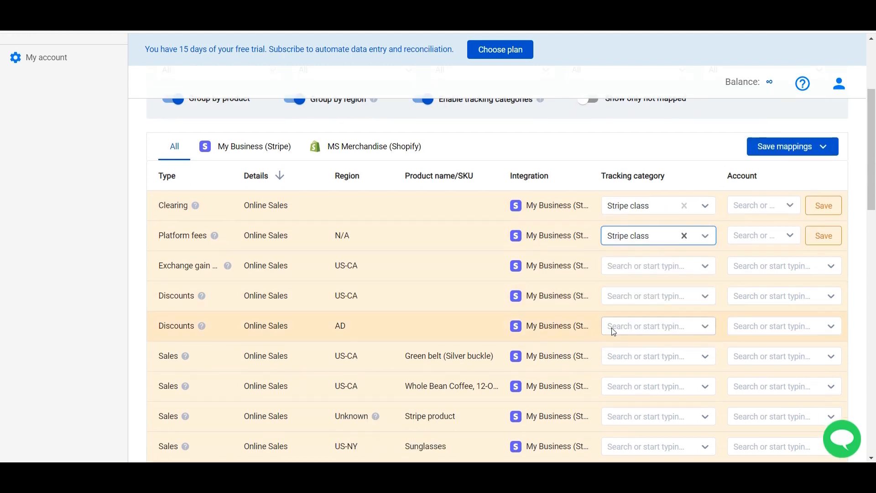
scroll(612, 331, "down", 2)
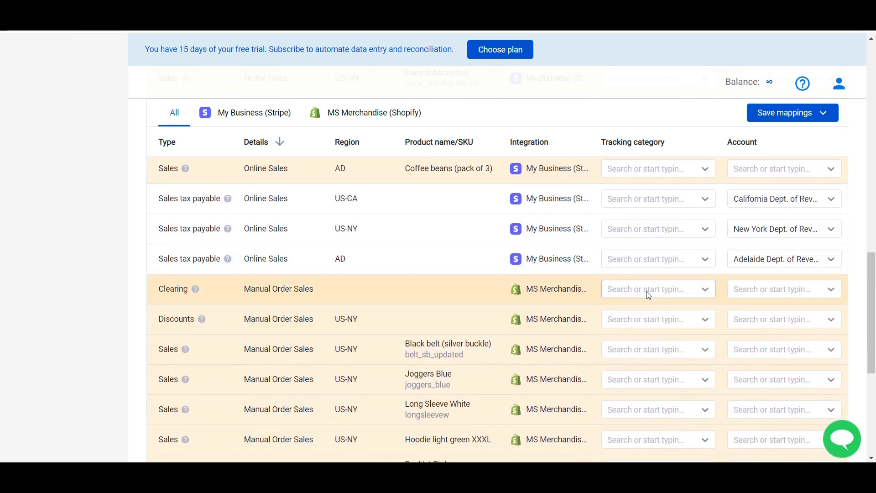
left_click(647, 290)
left_click(599, 321)
left_click(605, 319)
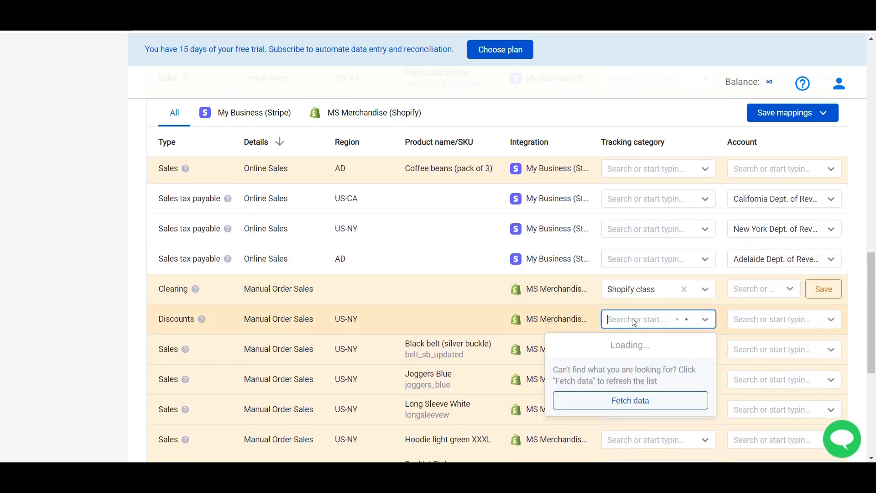
left_click(592, 351)
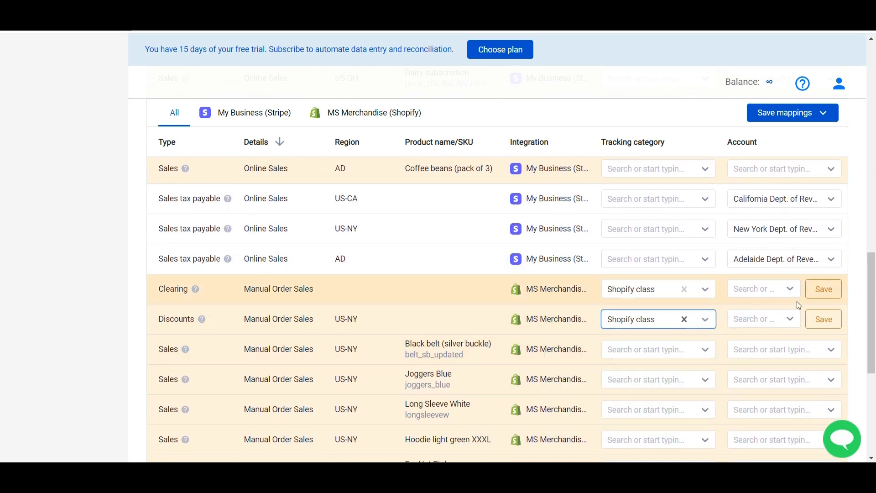
left_click(774, 113)
left_click(757, 136)
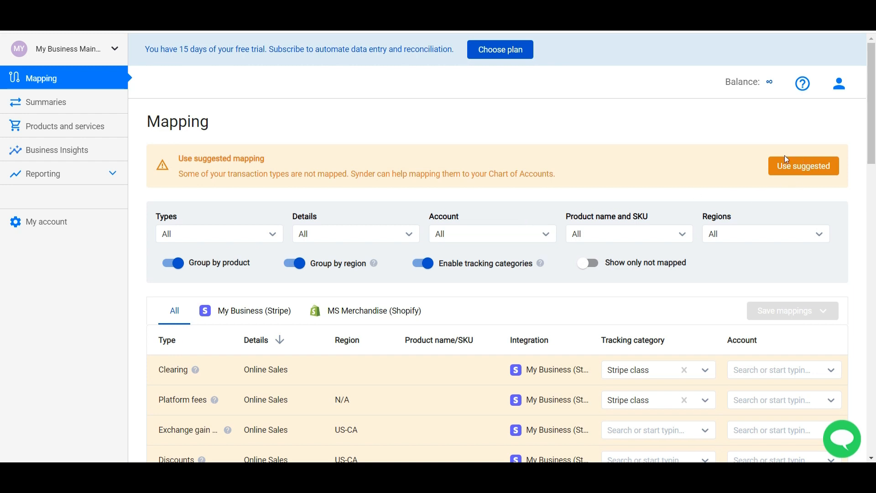
- Accept the suggested mappings with corrections: Green belt and US-NY Sunglasses to Accessories income, Whole Bean Coffee to Coffee Income
left_click(799, 170)
left_click(734, 319)
left_click(714, 354)
left_click(752, 348)
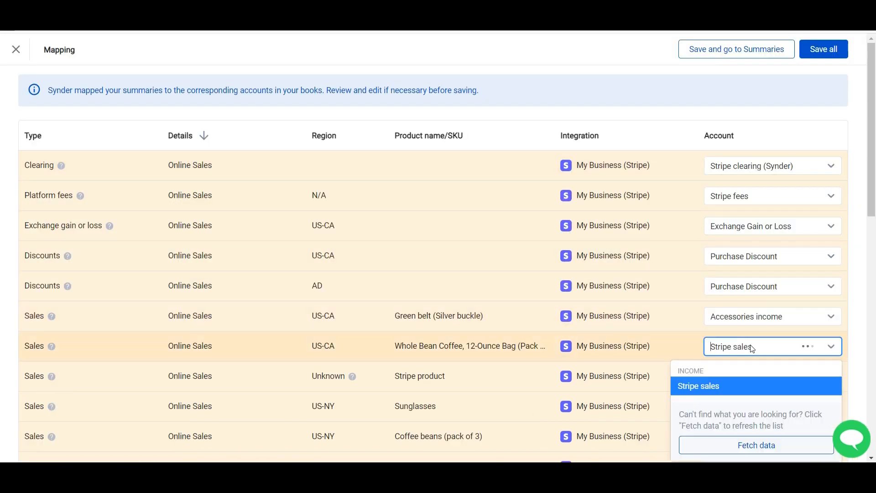
left_click(713, 425)
left_click(745, 413)
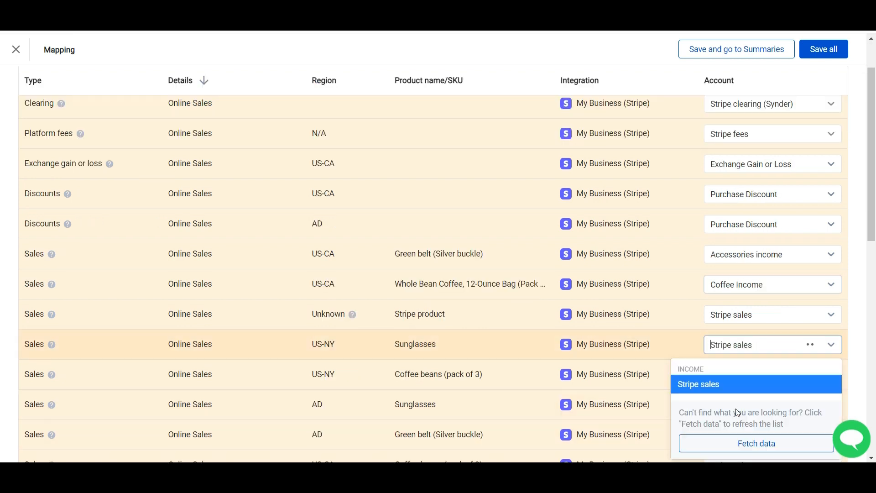
left_click(711, 383)
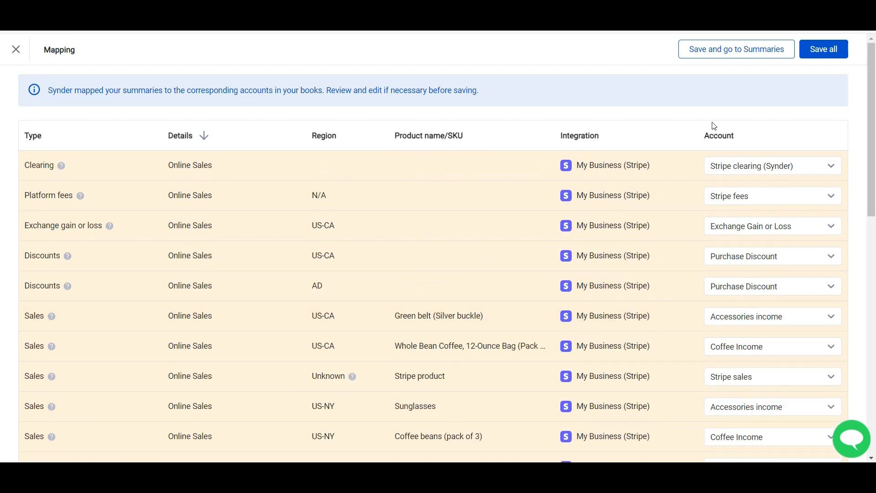
left_click(803, 50)
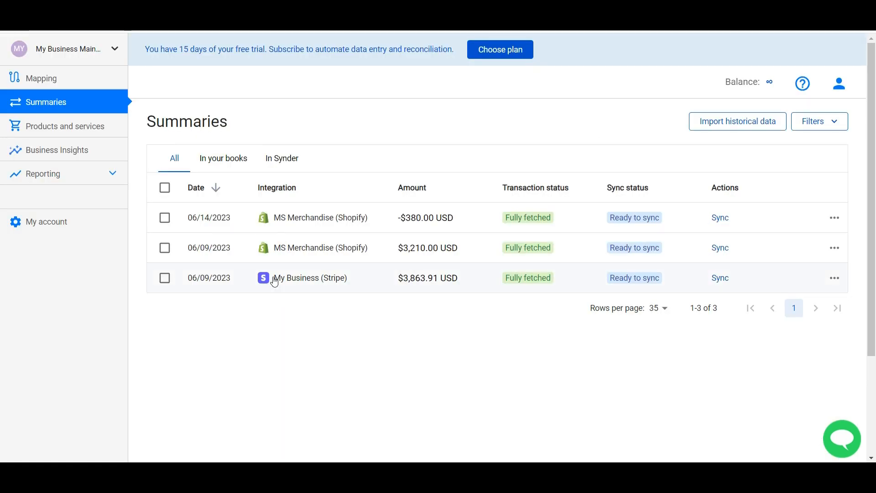
- Sync all three summaries, refresh their status, and view the 3,210.00 Shopify summary in Xero
left_click(165, 188)
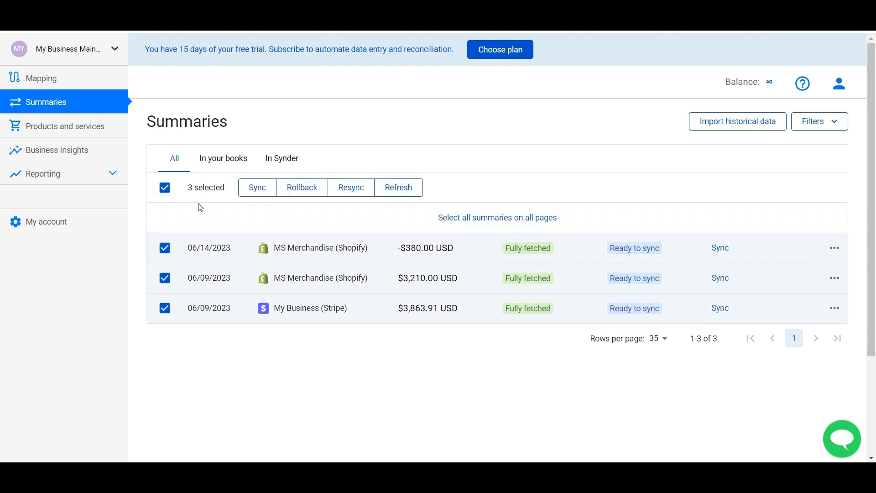
left_click(255, 191)
left_click(822, 168)
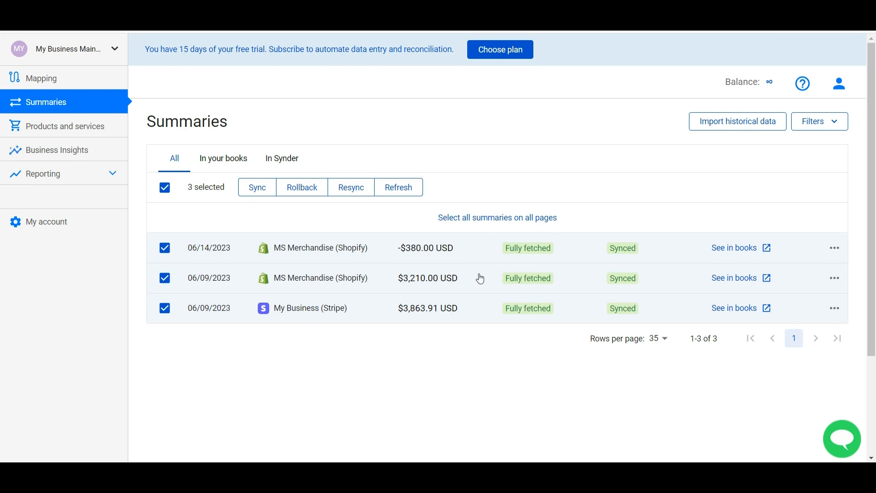
left_click(733, 278)
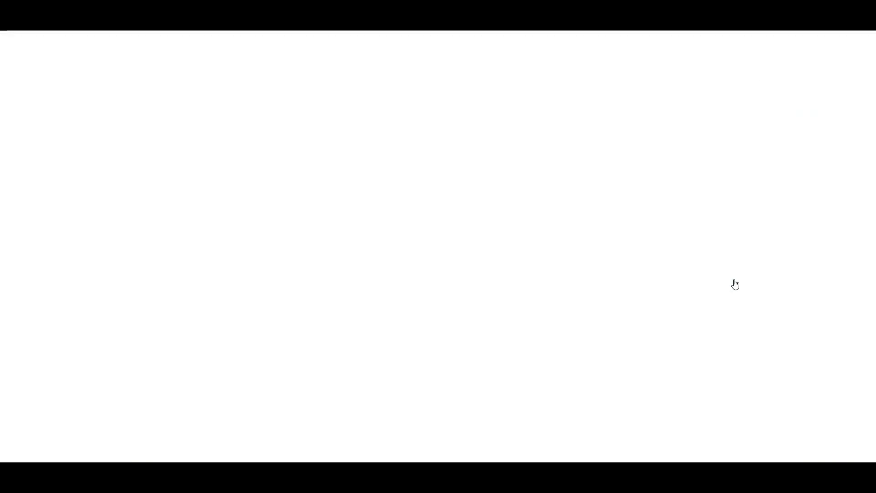
- Check the invoice's payment and the 06/14/2023 Shopify 380.00 refund credit note in Xero, then return to Synder
scroll(446, 289, "down", 3)
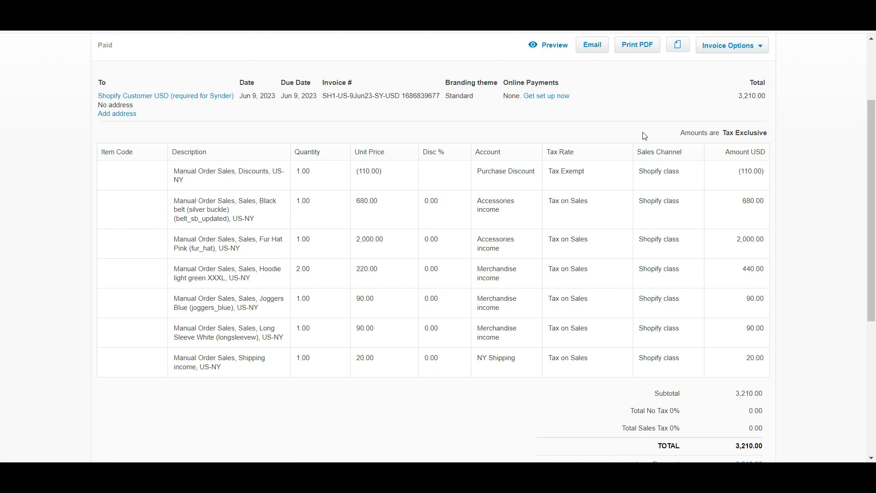
scroll(660, 164, "down", 2)
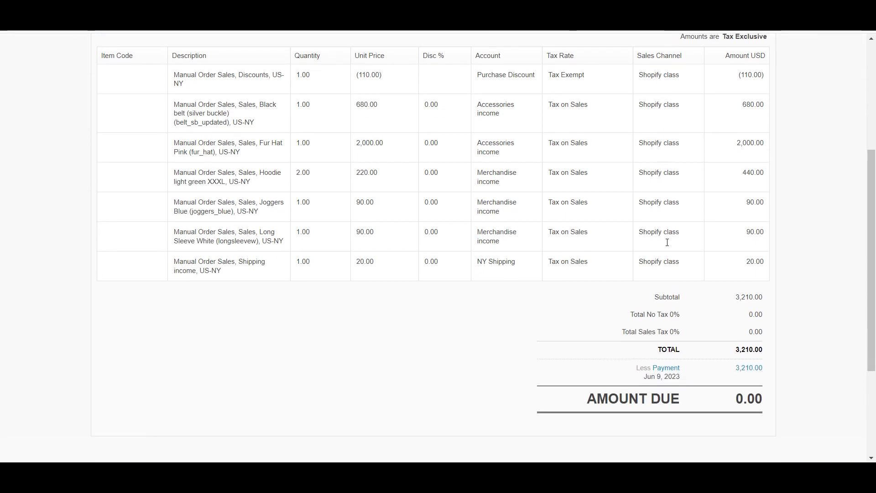
left_click(666, 369)
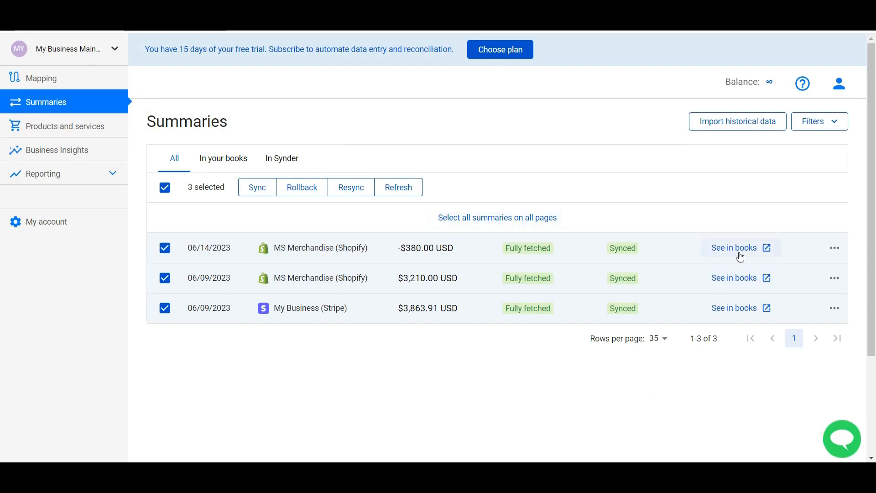
left_click(737, 248)
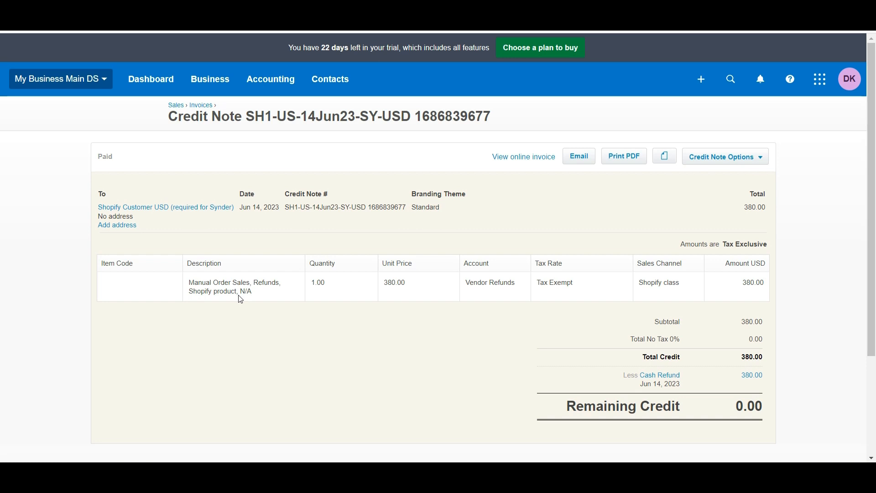
key("ctrl+shift+Tab")
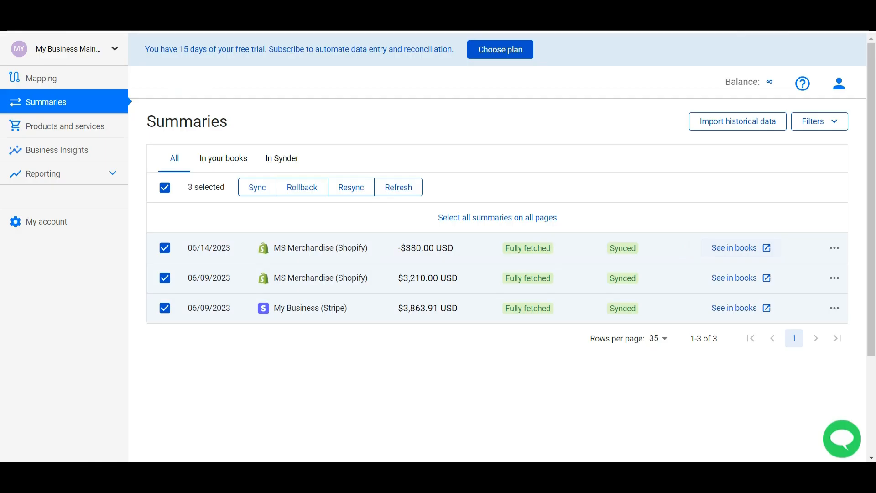
- View the 06/09/2023 Stripe summary's invoice and both payments in Xero
left_click(359, 310)
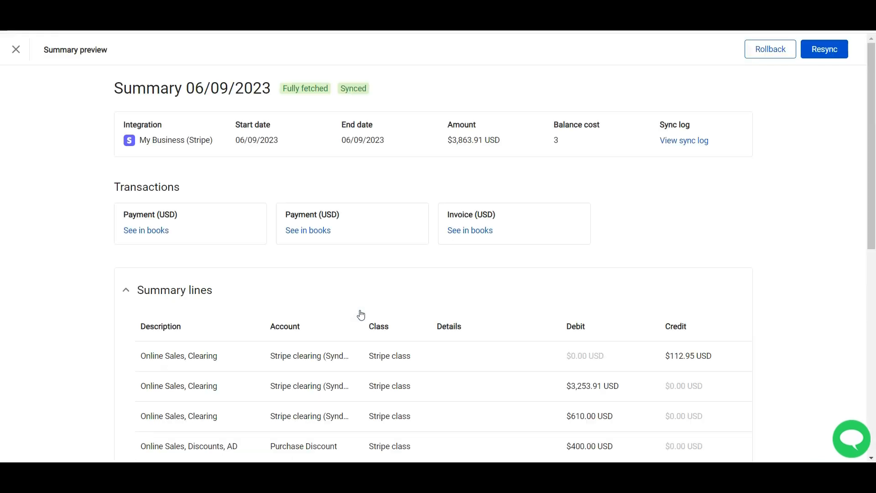
left_click(467, 233)
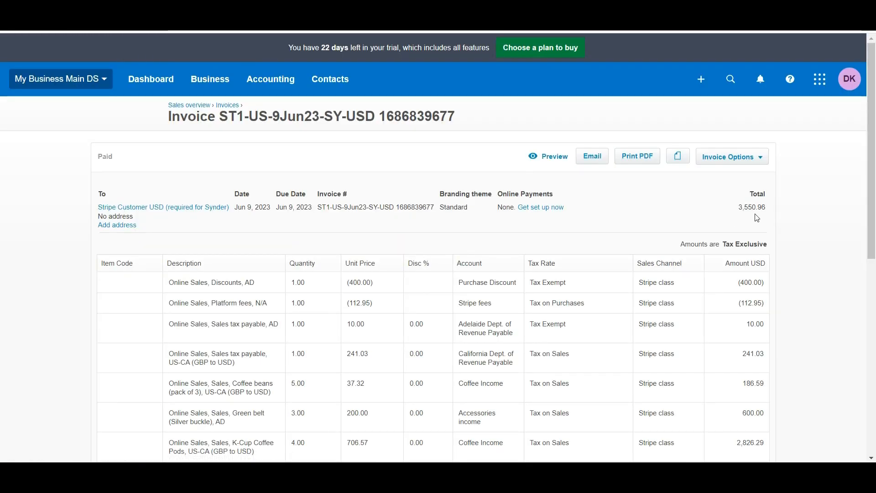
left_click(199, 17)
left_click(324, 232)
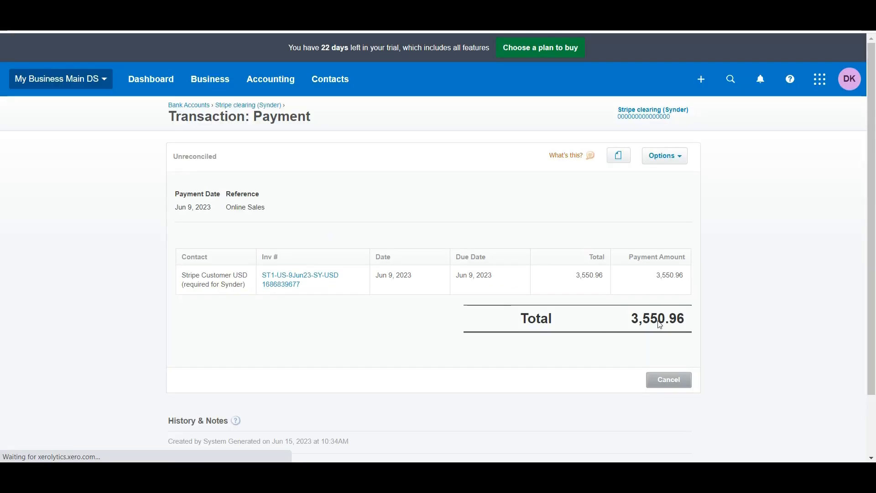
left_click(199, 17)
left_click(143, 238)
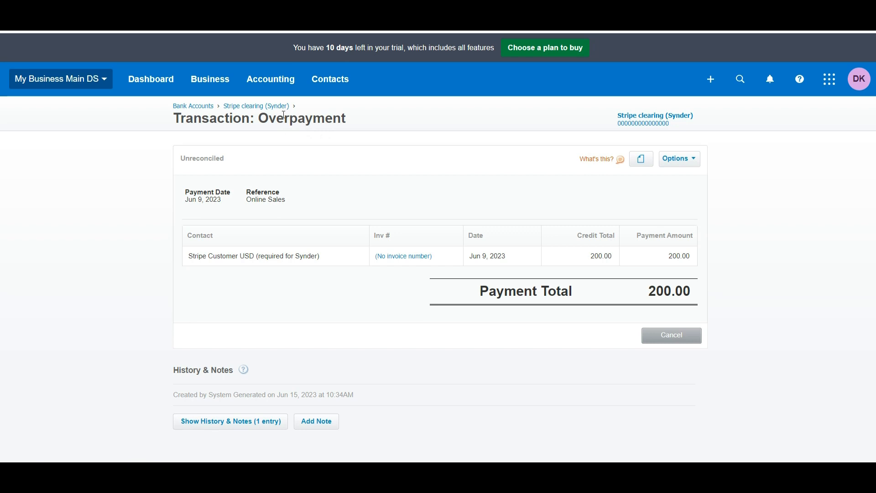
- Allocate the 200.00 overpayment credit to invoice ST1-US-7Jun23, leaving 0.00 due
left_click(213, 75)
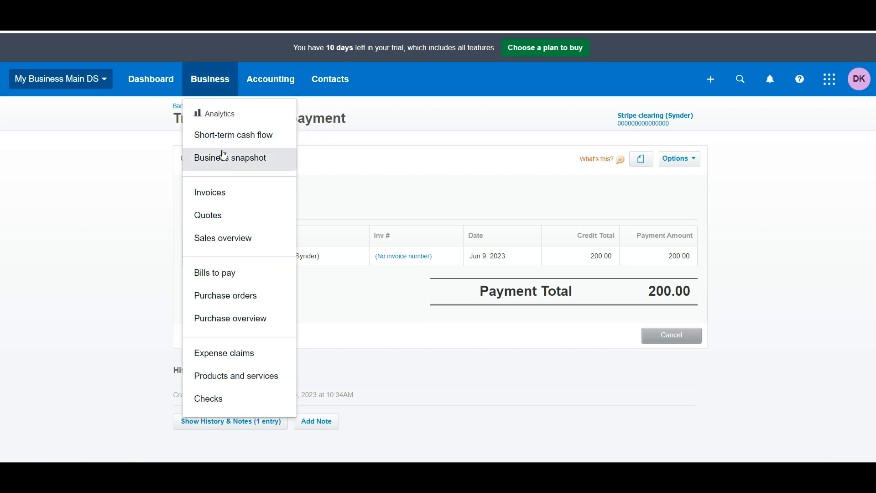
left_click(207, 196)
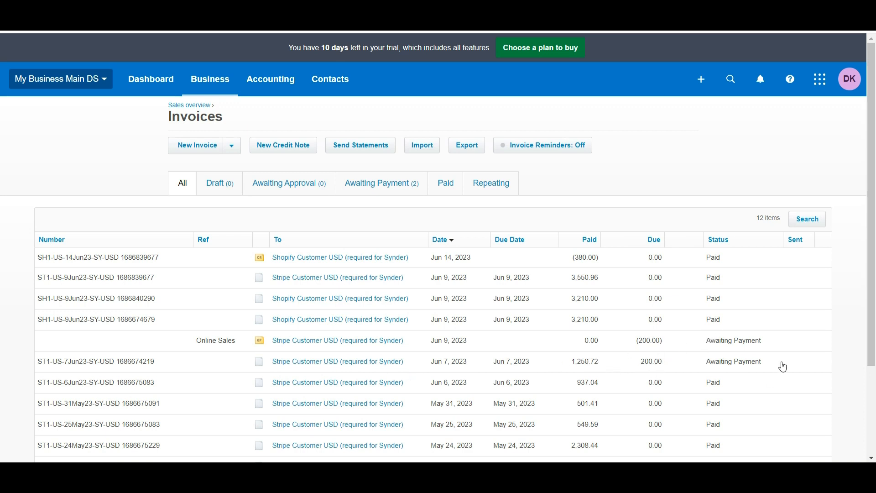
left_click(217, 360)
scroll(712, 207, "down", 5)
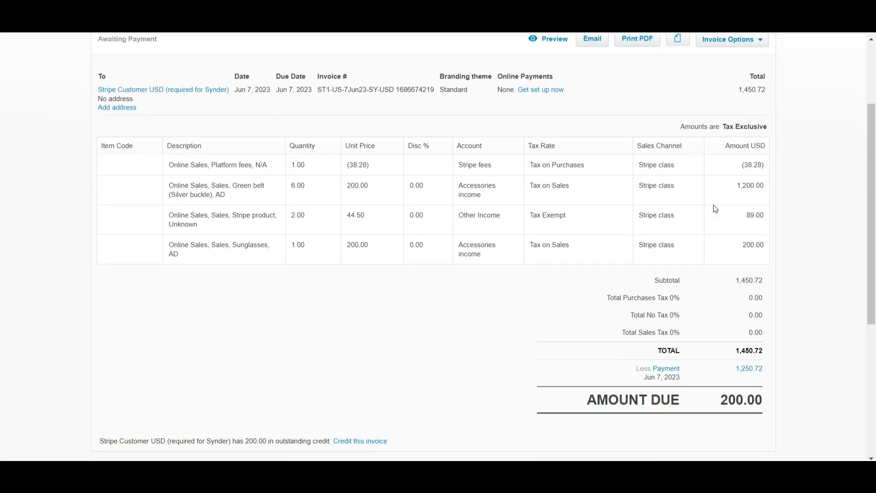
left_click(358, 363)
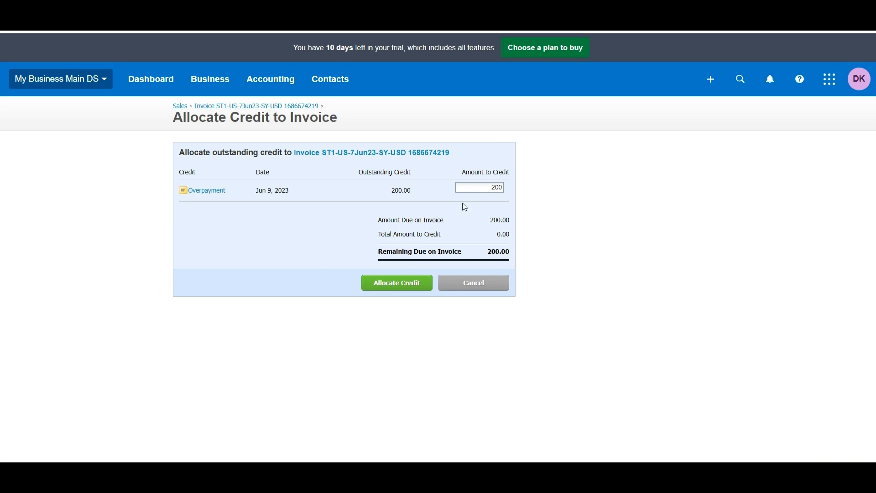
left_click(416, 283)
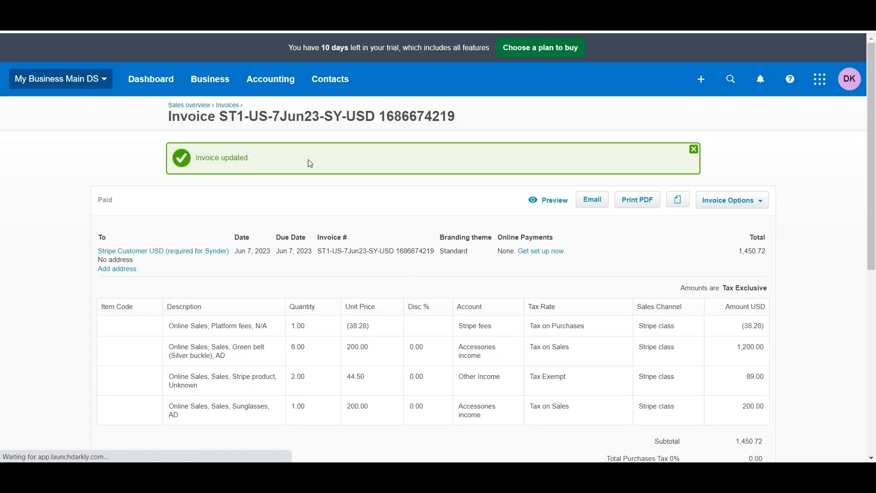
scroll(308, 162, "down", 4)
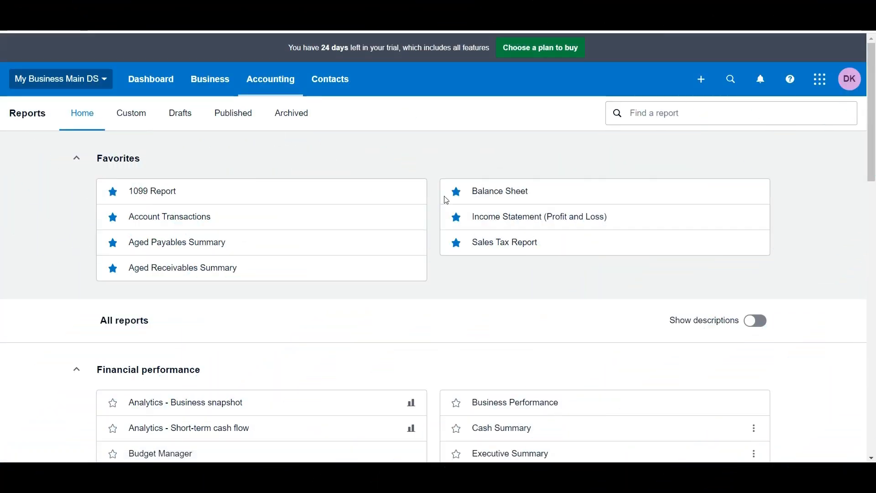
- Review the Income Statement's Shopify and Stripe class columns totalling 6,309.35 income
left_click(449, 216)
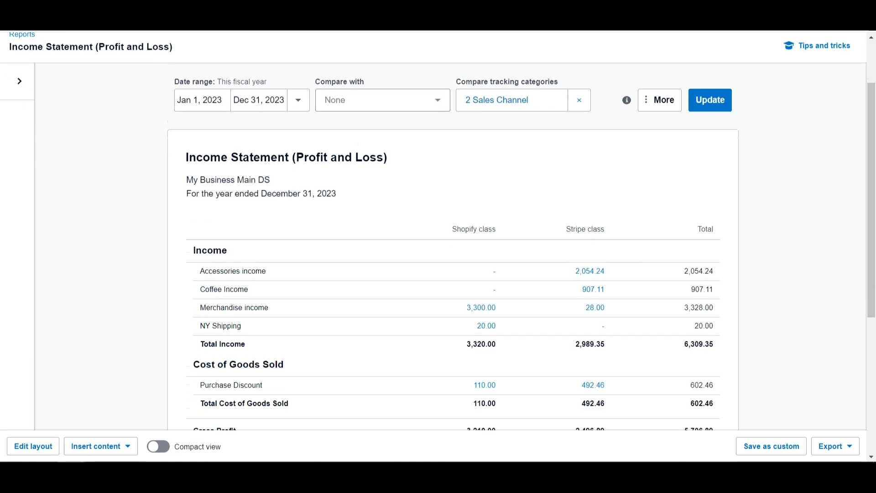
scroll(438, 230, "down", 4)
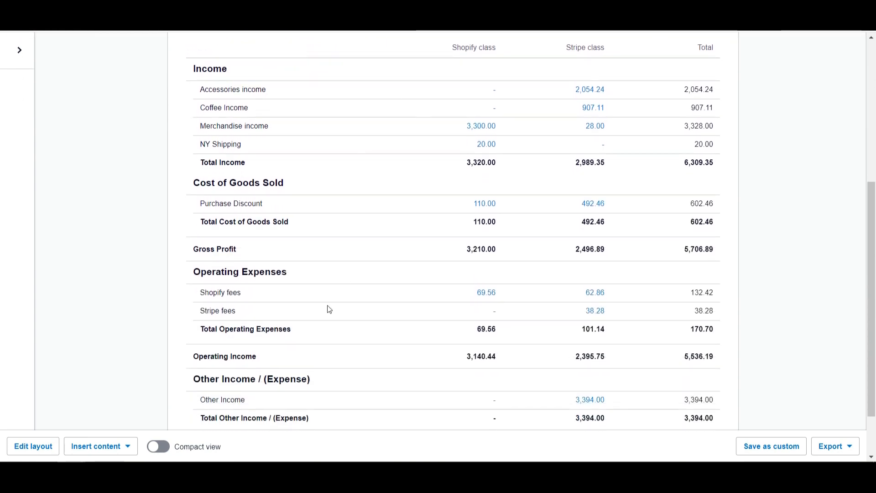
scroll(653, 245, "down", 2)
scroll(652, 244, "up", 2)
scroll(652, 244, "up", 1)
scroll(652, 245, "down", 1)
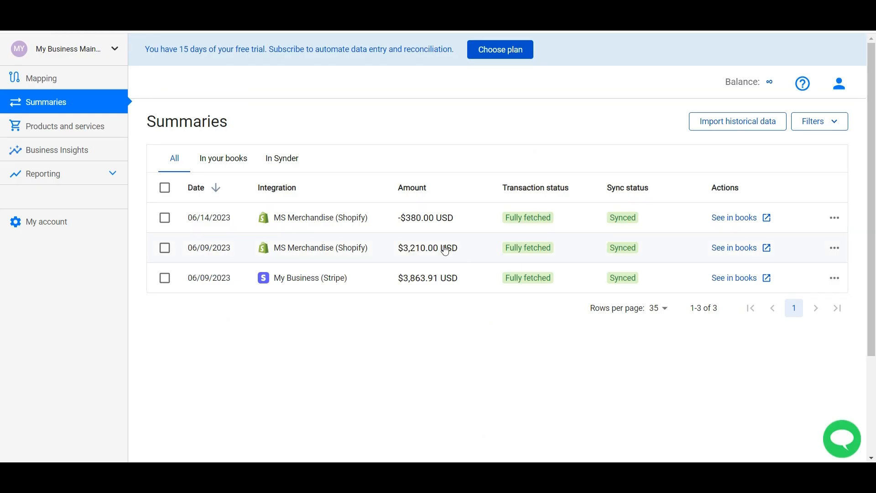
- Remove the payment and void the old 06/09/2023 Shopify invoice in Xero
left_click(390, 255)
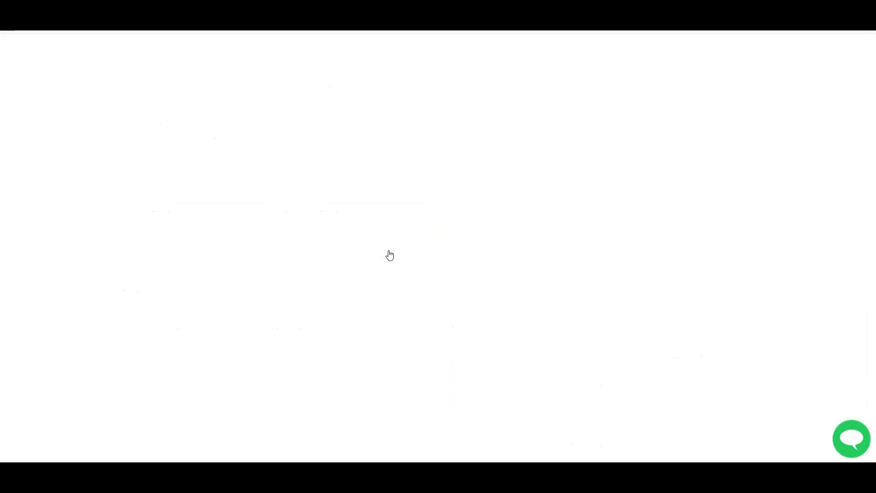
left_click(308, 230)
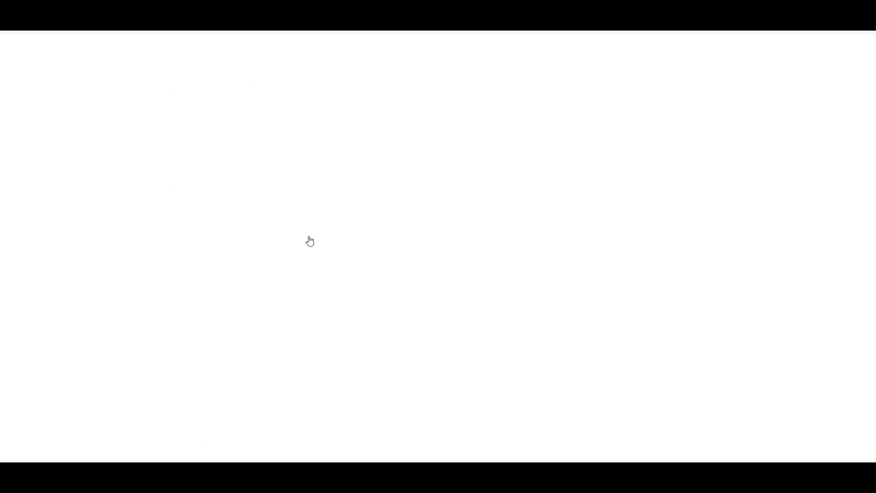
left_click(665, 156)
left_click(683, 243)
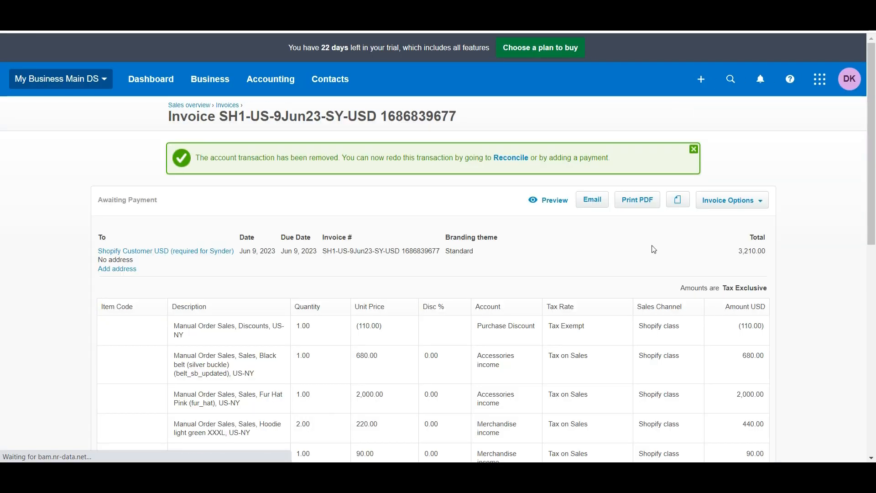
left_click(732, 200)
left_click(714, 241)
left_click(451, 274)
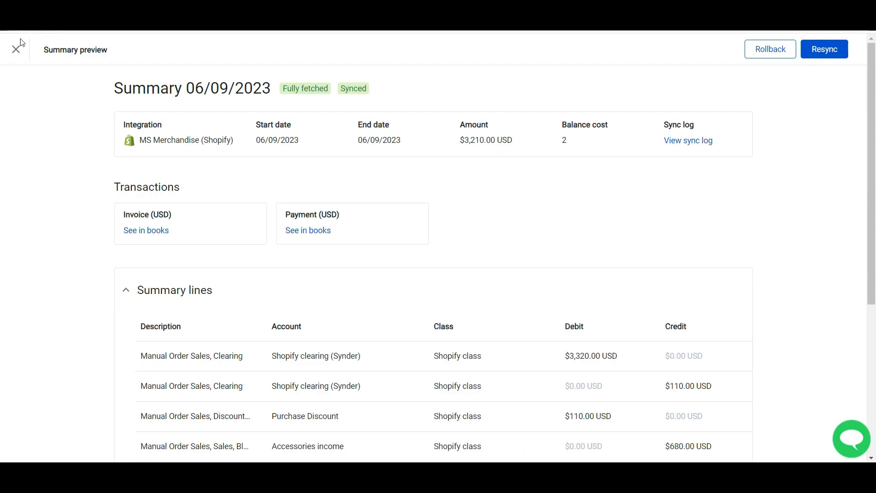
- Map the Shopify Black belt and Fur Hat products to Merchandise income and save
left_click(16, 45)
left_click(53, 77)
left_click(373, 254)
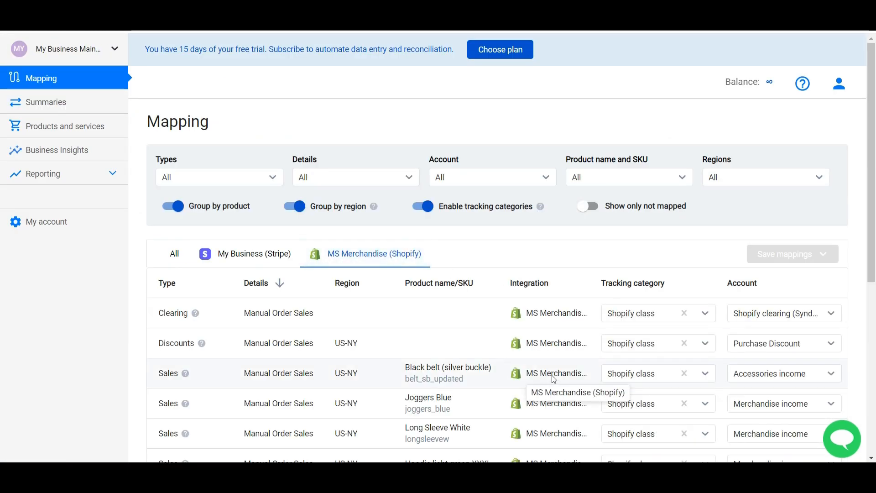
scroll(554, 379, "down", 3)
left_click(775, 250)
left_click(715, 402)
left_click(763, 371)
scroll(746, 432, "down", 5)
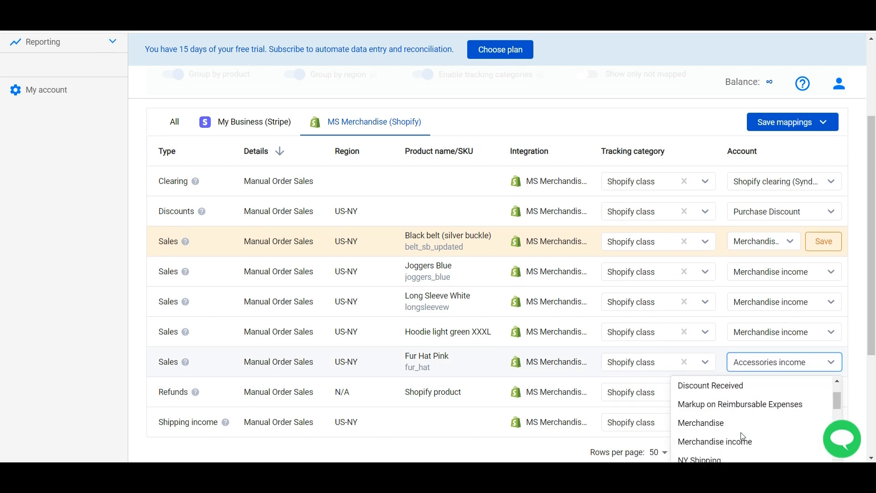
left_click(740, 416)
left_click(823, 122)
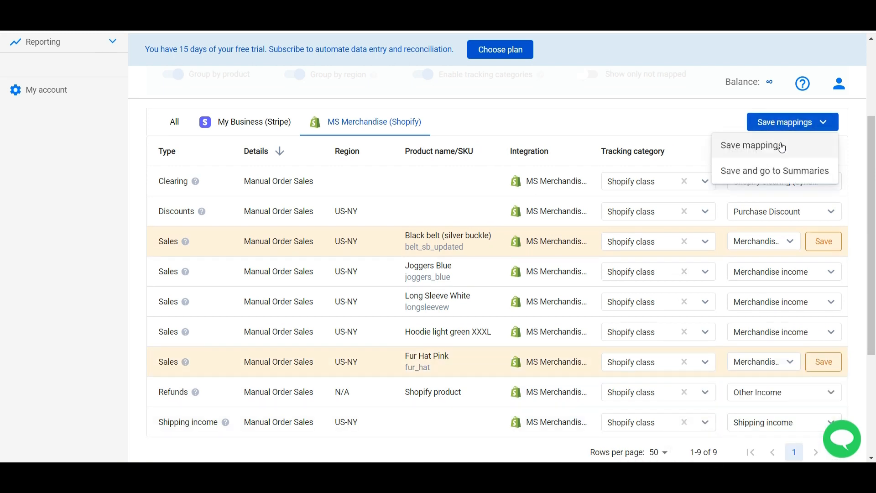
left_click(780, 170)
- Resync the 06/09/2023 Shopify summary and check the resulting invoice in Xero
left_click(164, 248)
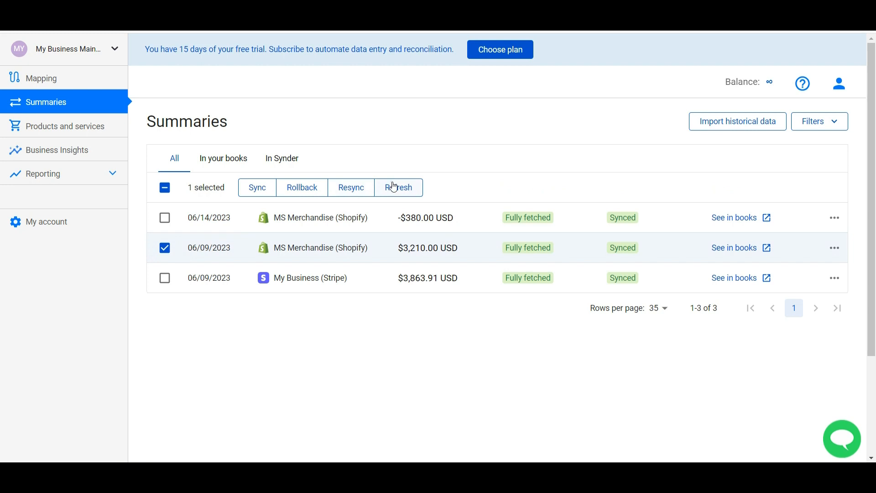
left_click(351, 190)
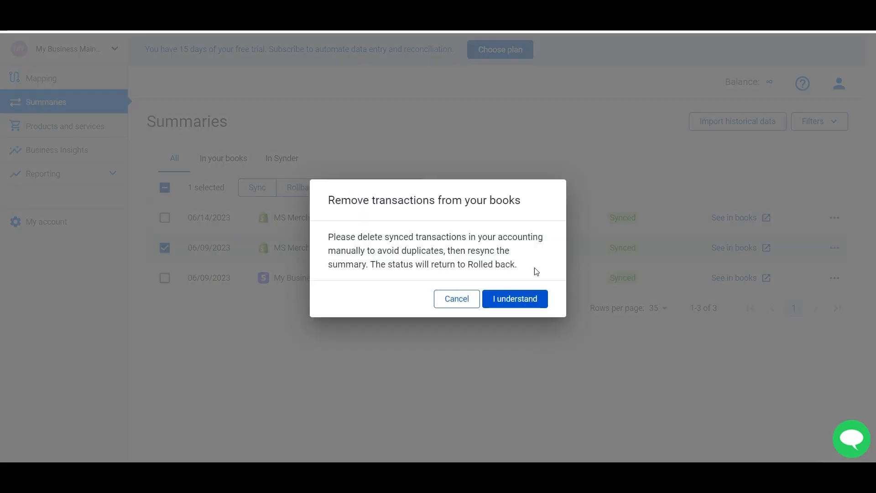
left_click(503, 303)
left_click(815, 164)
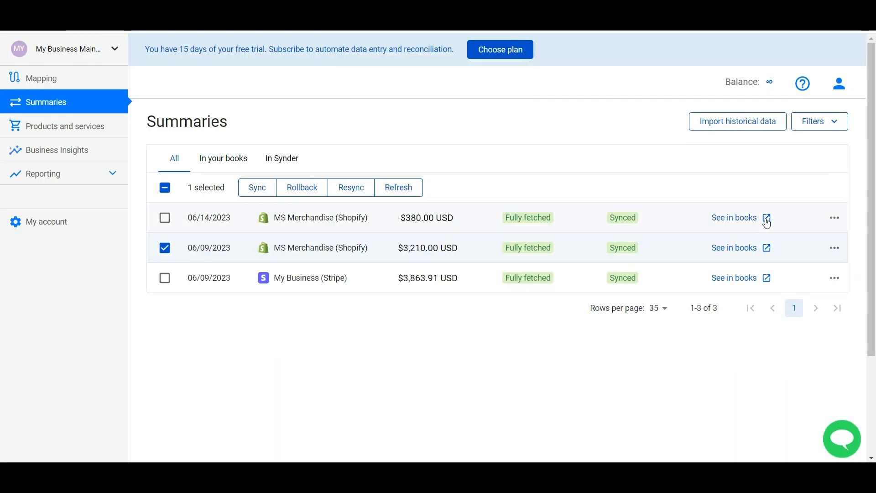
left_click(735, 248)
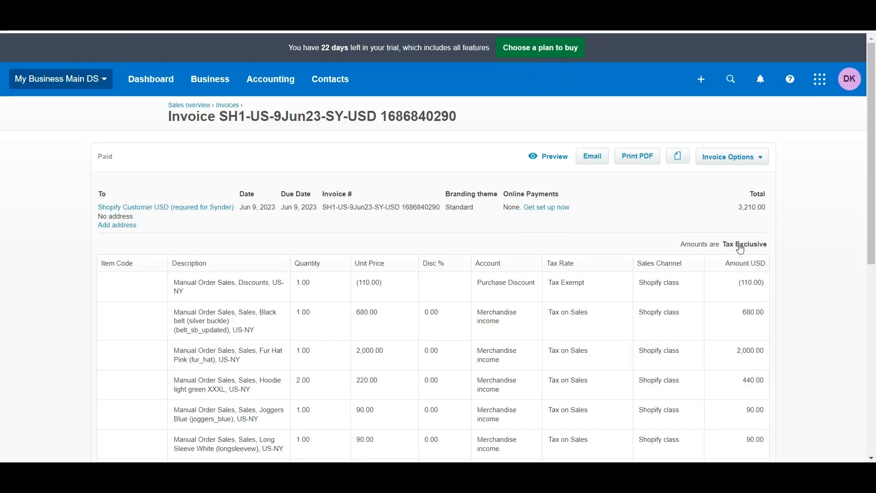
scroll(487, 254, "down", 2)
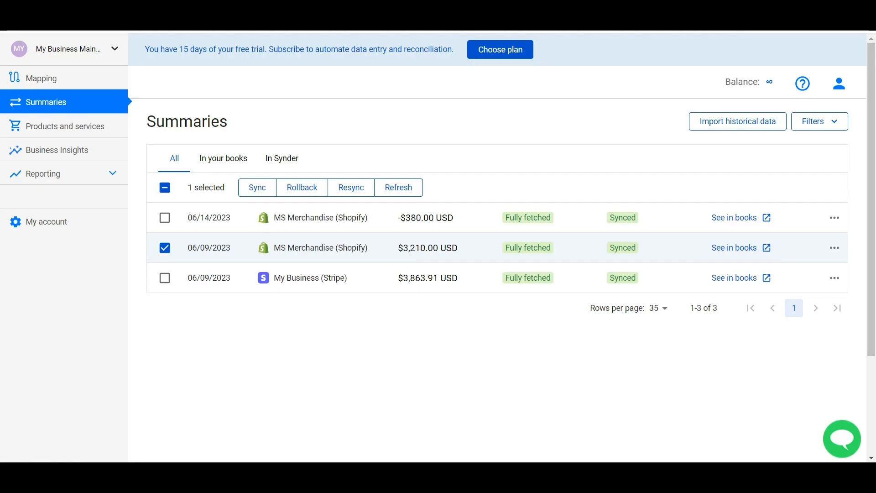
left_click(164, 247)
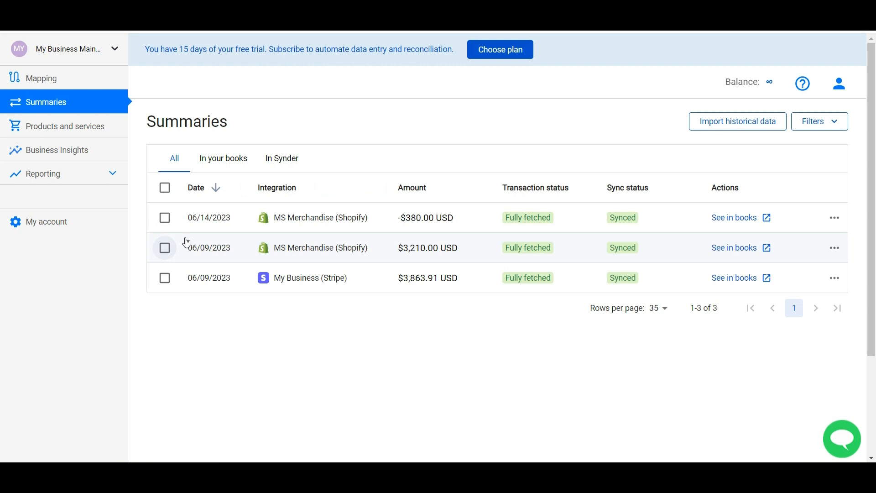
left_click(738, 126)
scroll(474, 240, "down", 2)
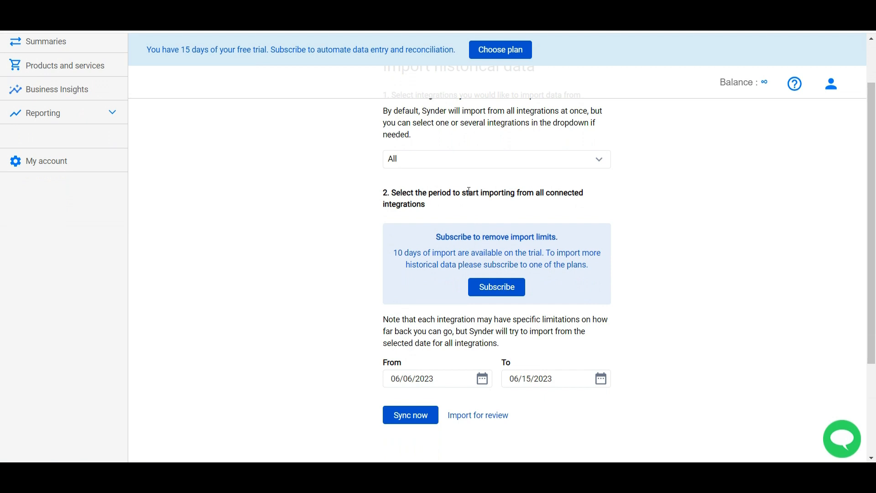
- Sync historical data for all integrations from 06/06/2023 to 06/15/2023 and review the nine summaries
left_click(413, 159)
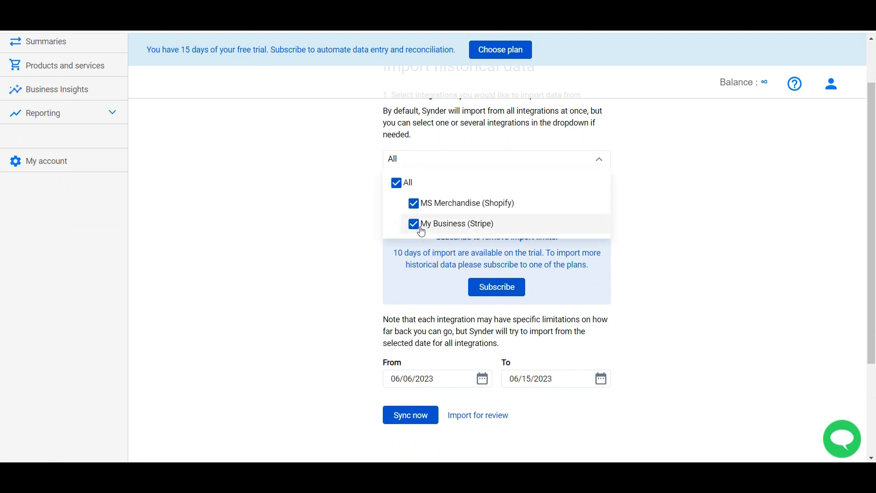
left_click(427, 380)
left_click(380, 300)
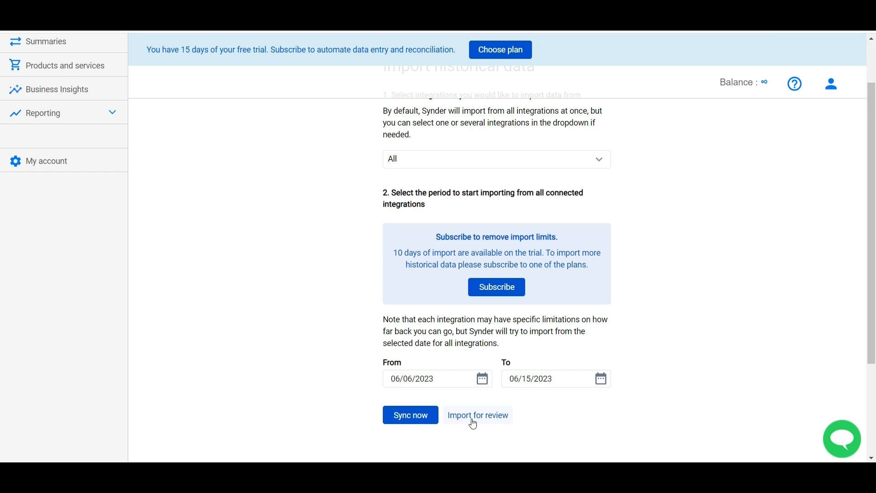
left_click(411, 414)
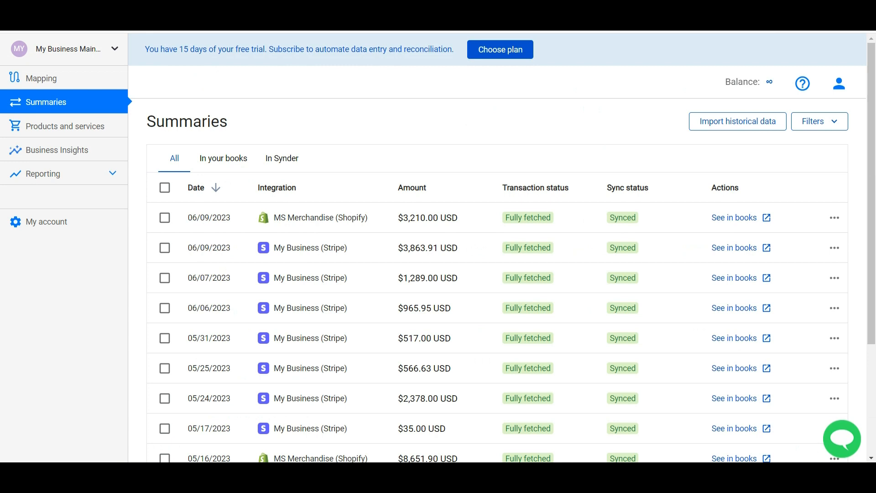
scroll(439, 146, "down", 1)
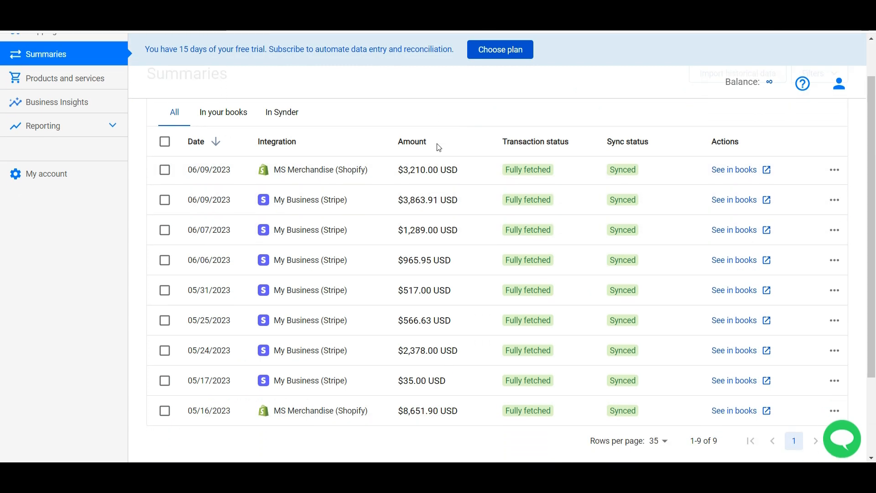
scroll(439, 147, "up", 1)
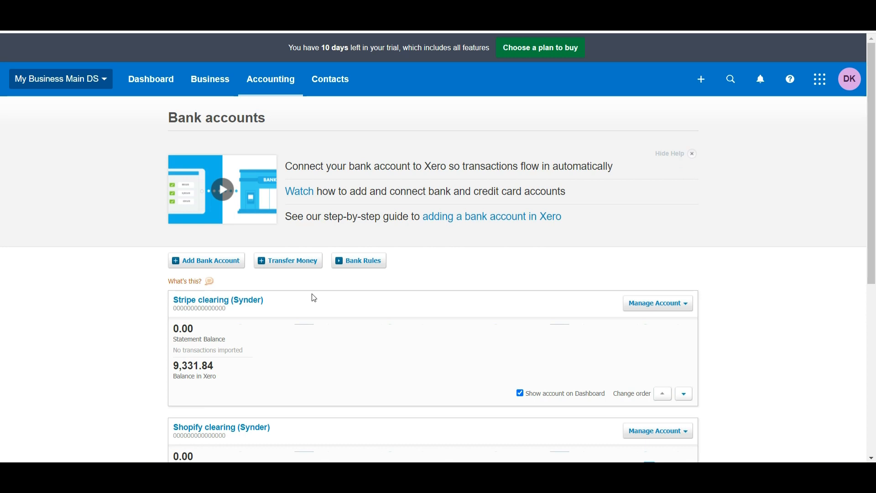
- Mark all eight Stripe clearing (Synder) transactions as Reconciled, giving a 9,331.84 statement balance
left_click(211, 302)
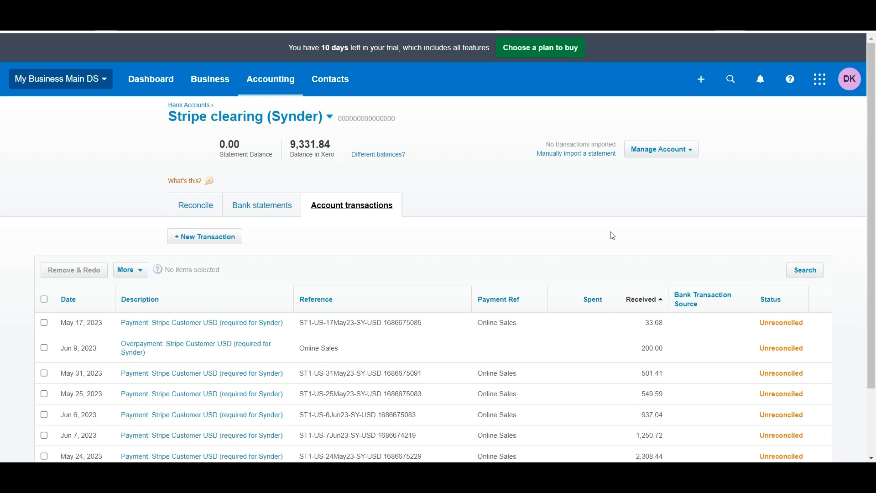
left_click(789, 91)
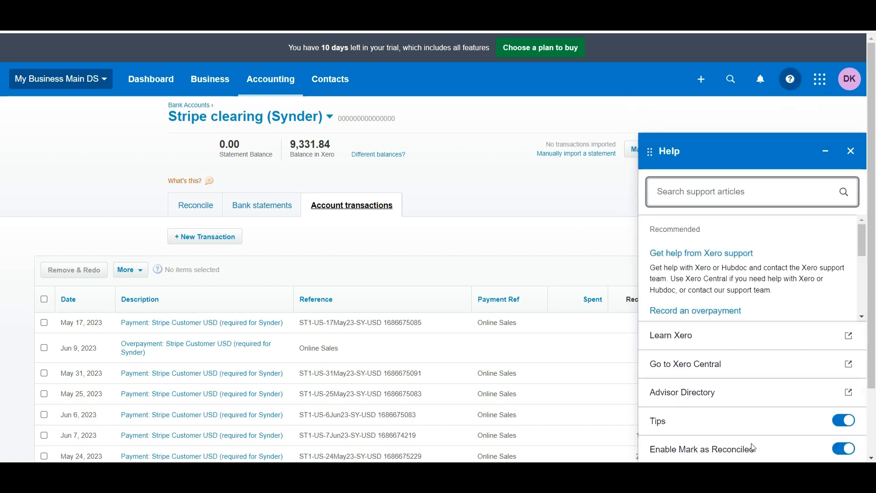
left_click(851, 151)
scroll(456, 269, "down", 2)
left_click(43, 224)
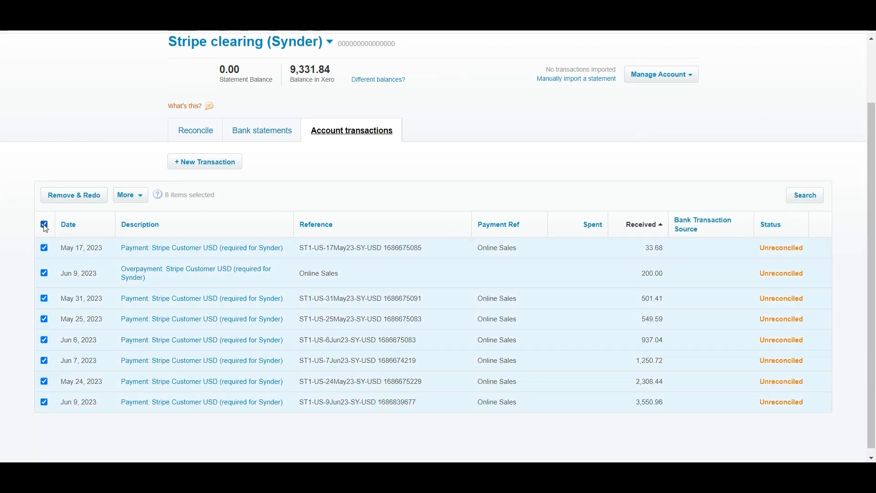
left_click(128, 196)
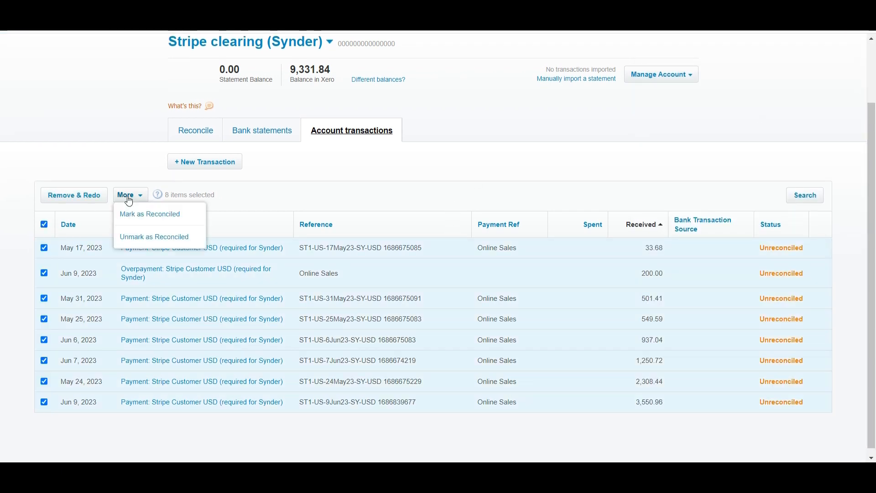
left_click(149, 215)
left_click(429, 294)
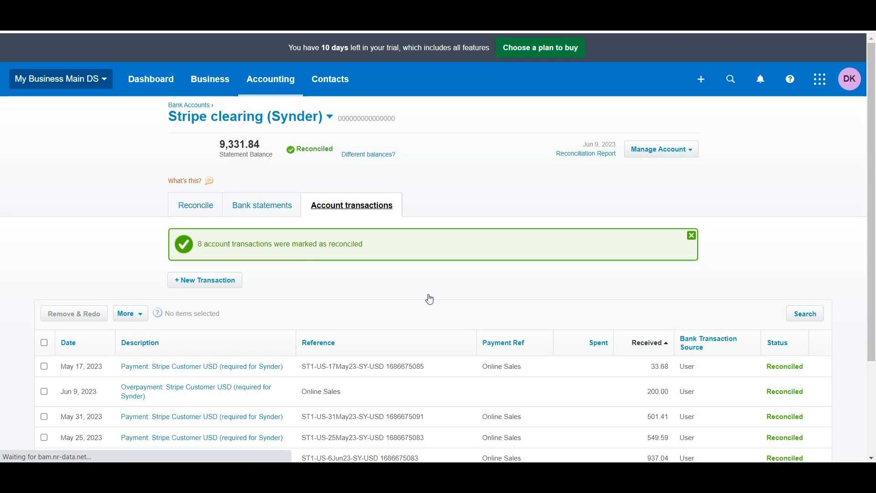
scroll(429, 299, "down", 2)
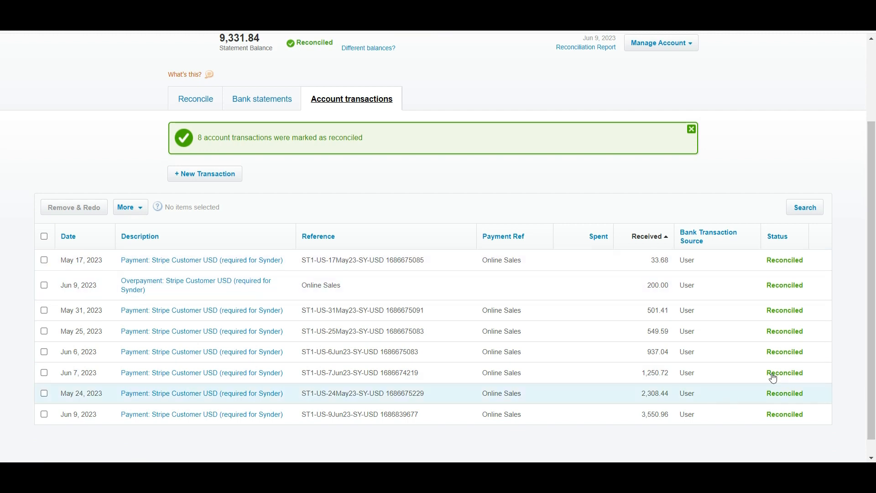
scroll(618, 236, "up", 2)
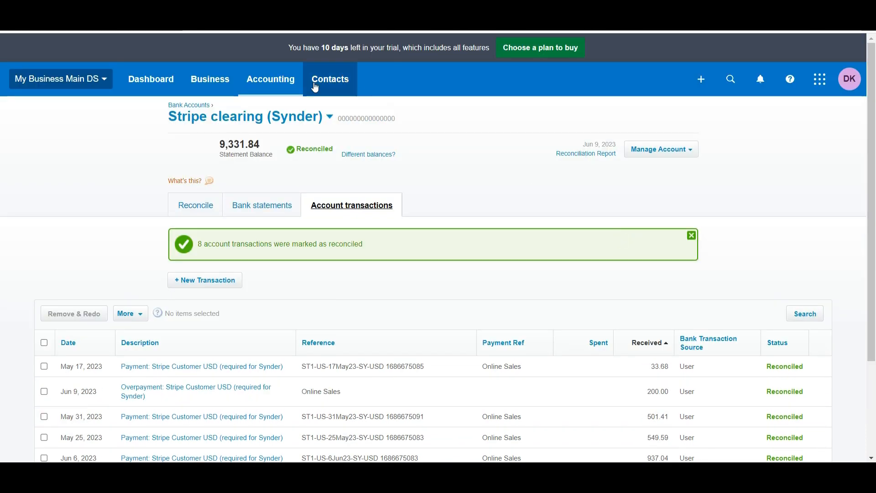
- Go to the transfer money bank rules under Accounting's Bank accounts
left_click(283, 92)
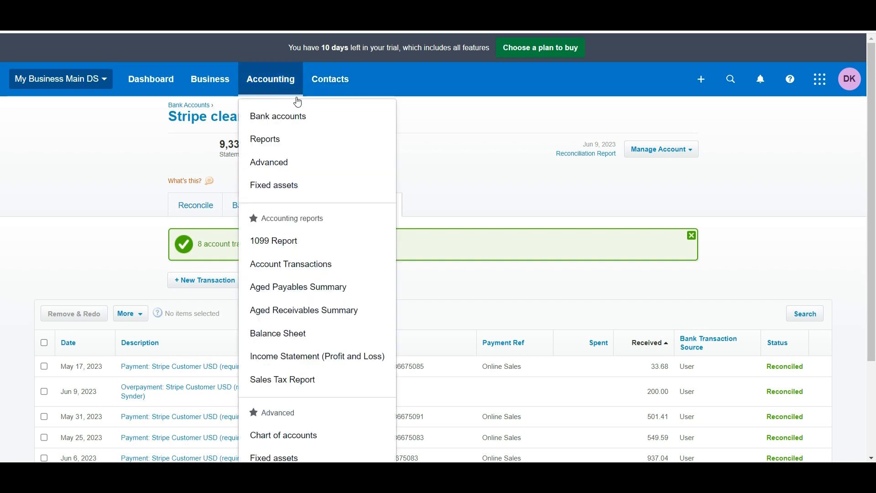
left_click(287, 117)
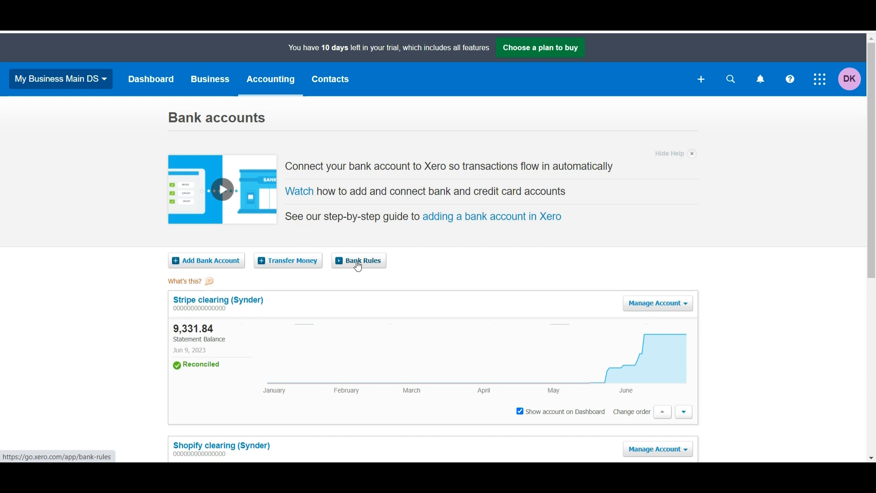
left_click(358, 264)
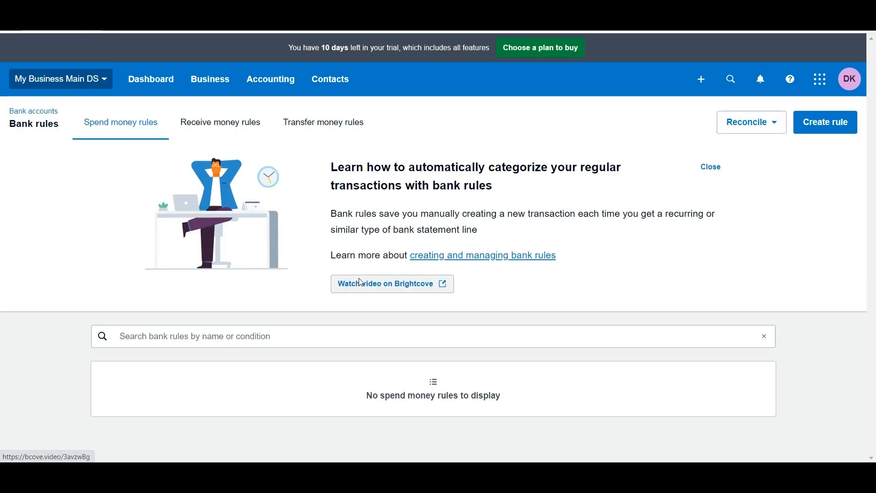
left_click(322, 128)
- Create a 'Stripe transfers' rule: Description contains Stripe, transfer to Stripe clearing (Synder)
left_click(819, 125)
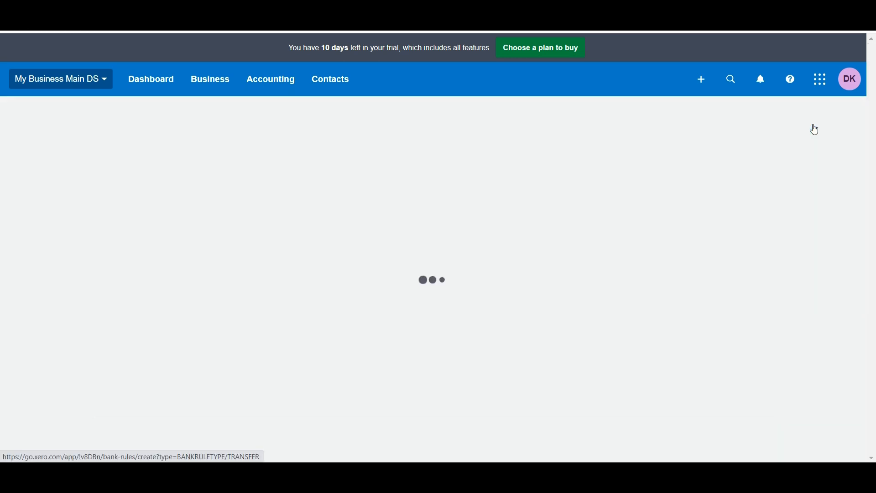
scroll(394, 243, "down", 1)
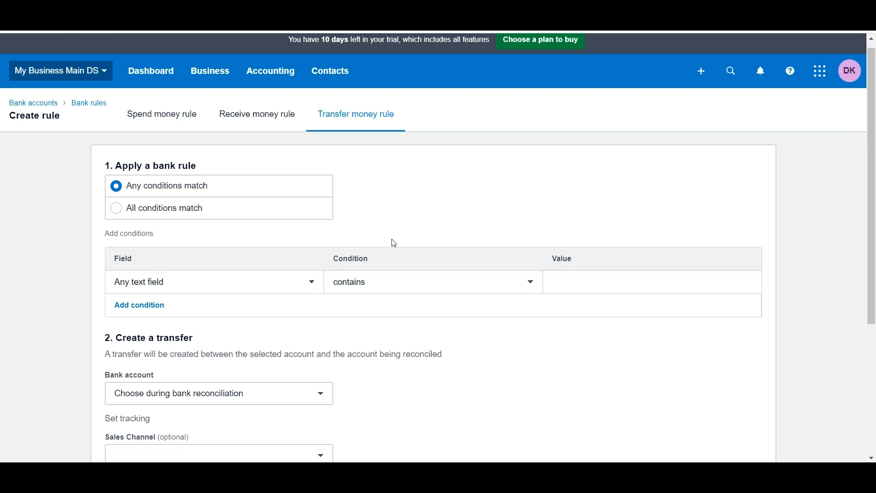
scroll(394, 243, "down", 1)
left_click(286, 241)
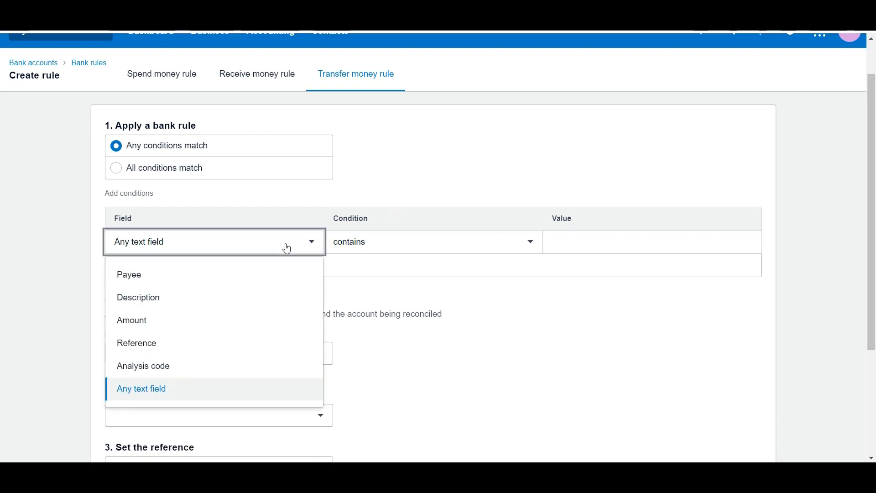
left_click(140, 299)
left_click(578, 239)
type("Stripe")
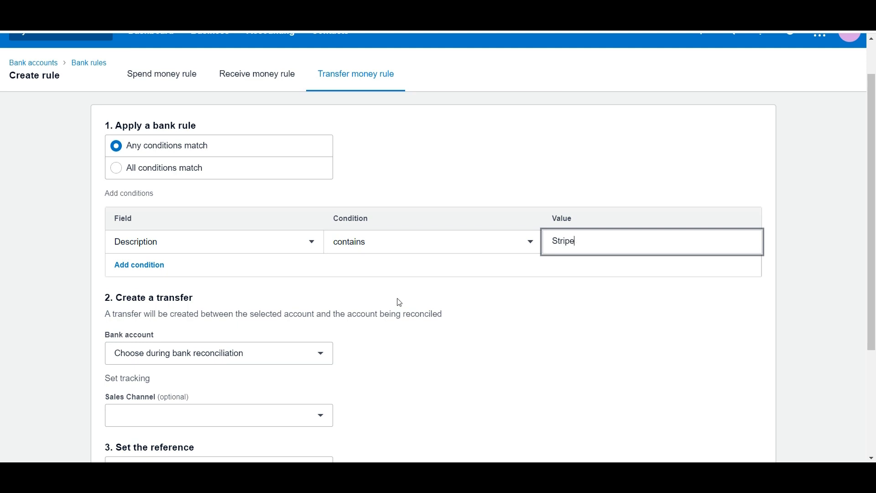
scroll(399, 302, "down", 2)
left_click(294, 259)
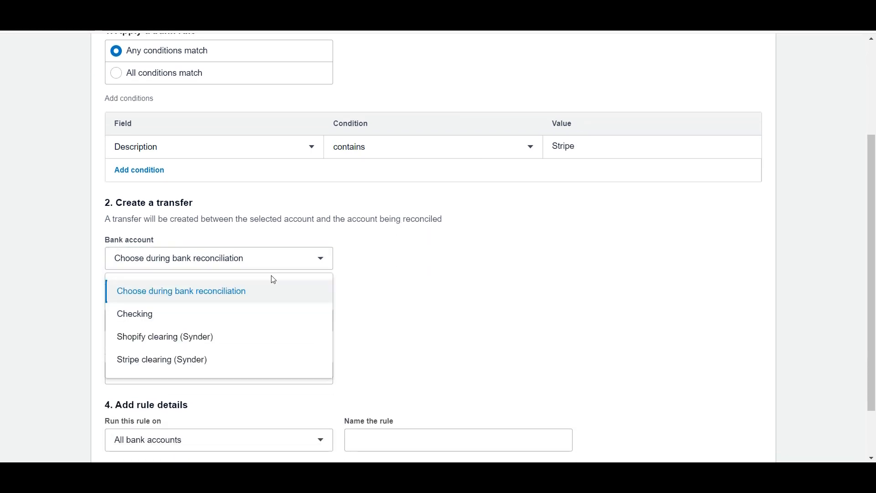
left_click(219, 360)
scroll(219, 362, "down", 2)
left_click(499, 377)
type("S")
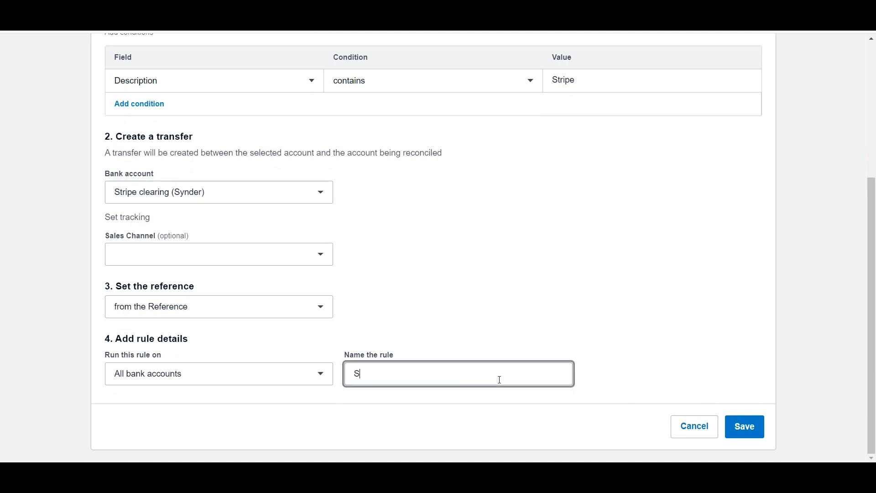
type("tripe transfers")
left_click(755, 425)
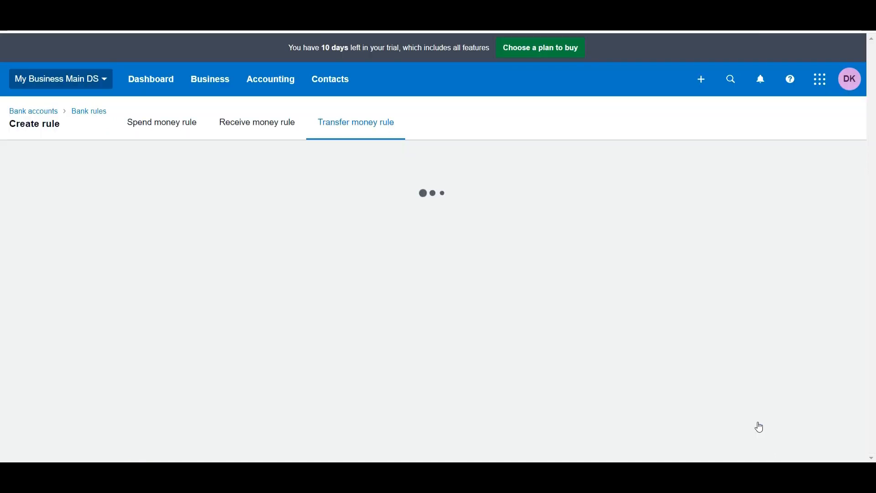
- Create a 'Shopify transfers' rule: Description contains Shopify, transfer to Shopify clearing (Synder)
left_click(826, 122)
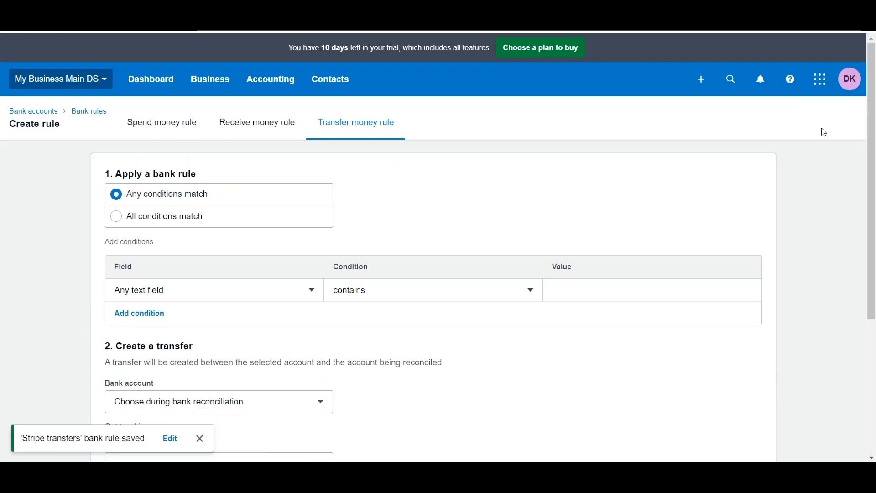
scroll(458, 196, "down", 2)
left_click(274, 240)
left_click(138, 293)
left_click(567, 240)
type("Shopify")
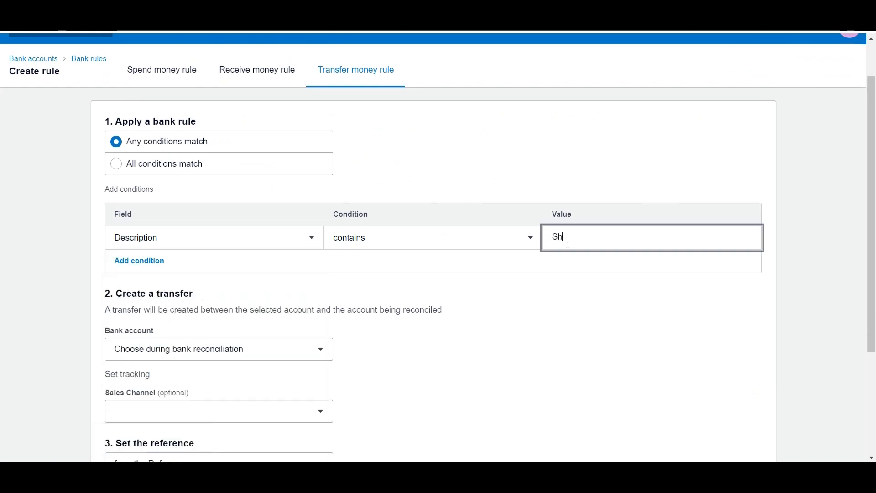
scroll(278, 274, "down", 2)
left_click(278, 274)
left_click(215, 346)
scroll(307, 346, "down", 2)
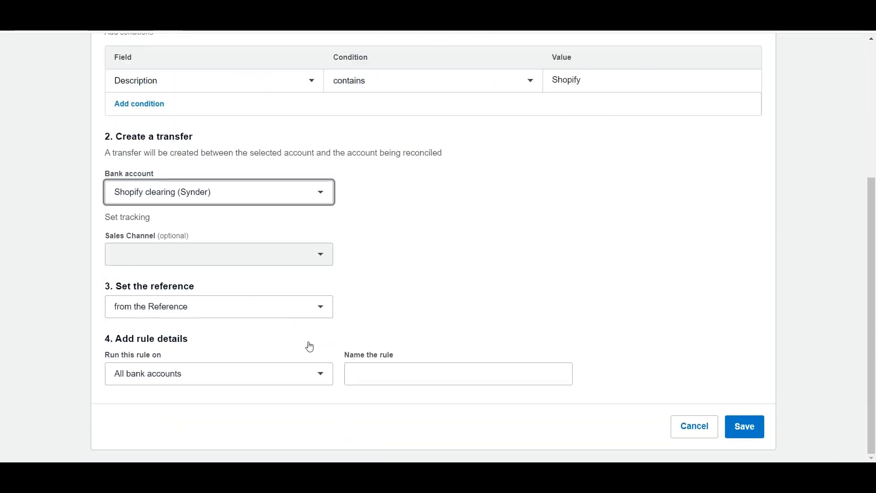
left_click(410, 380)
type("Shopify transfers")
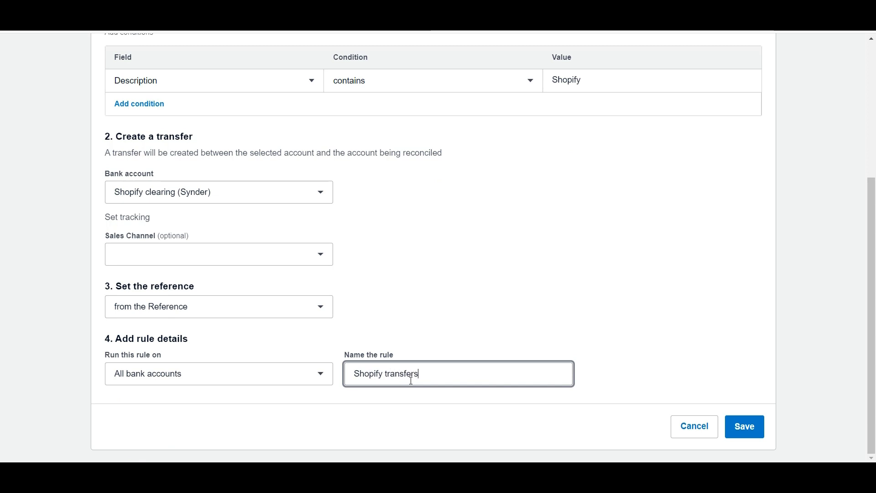
left_click(739, 425)
scroll(580, 401, "down", 1)
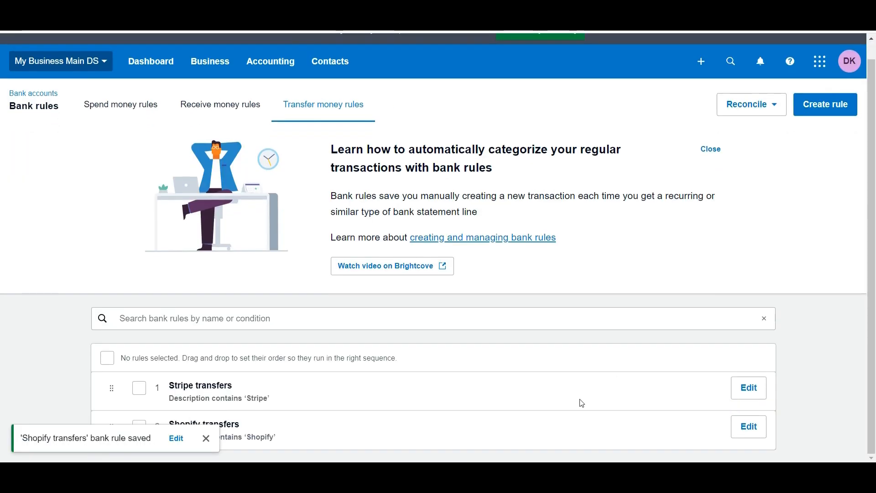
left_click(205, 438)
scroll(283, 307, "up", 1)
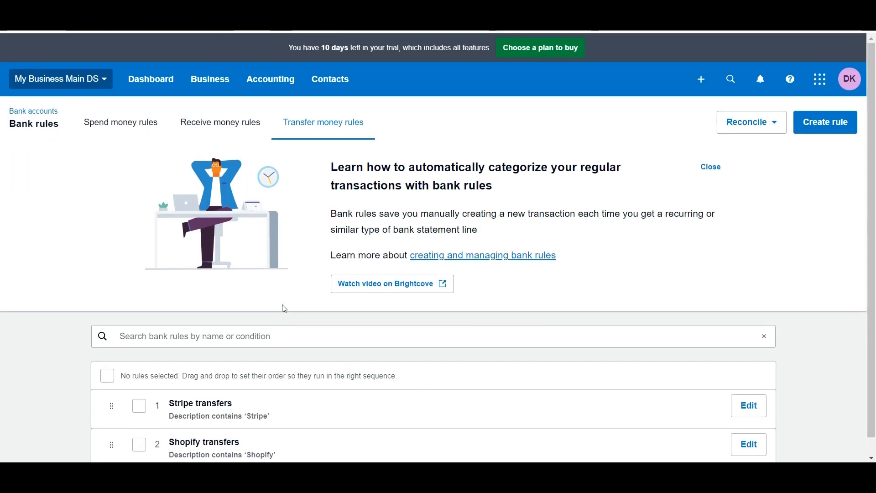
left_click(33, 112)
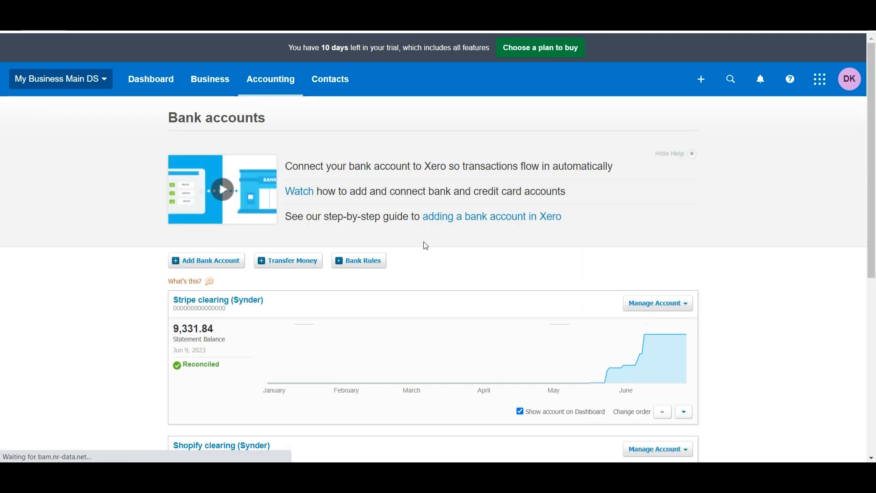
- Reconcile the seven Checking statement lines by accepting the suggested Stripe and Shopify transfers
scroll(689, 309, "down", 6)
left_click(208, 396)
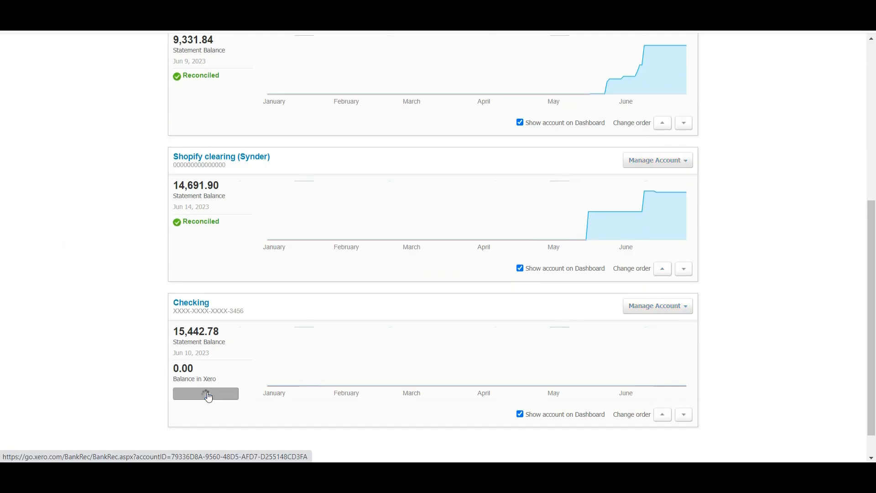
scroll(409, 328, "down", 3)
left_click(432, 284)
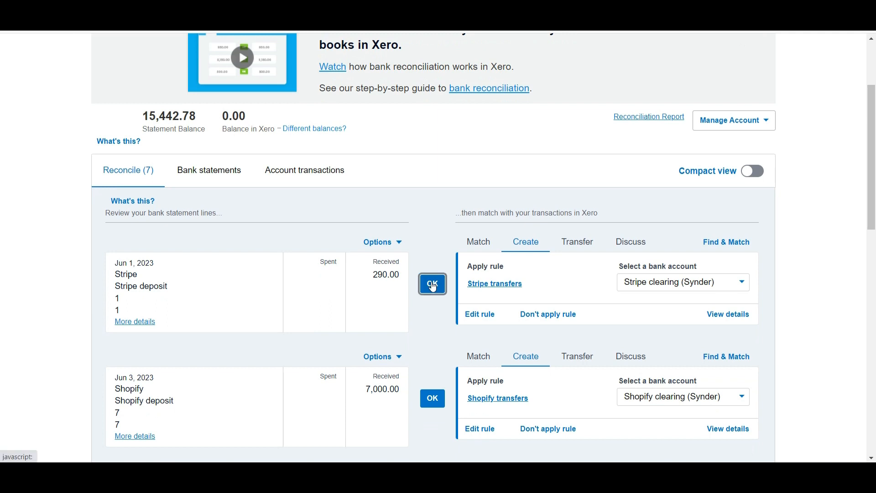
left_click(436, 286)
left_click(441, 287)
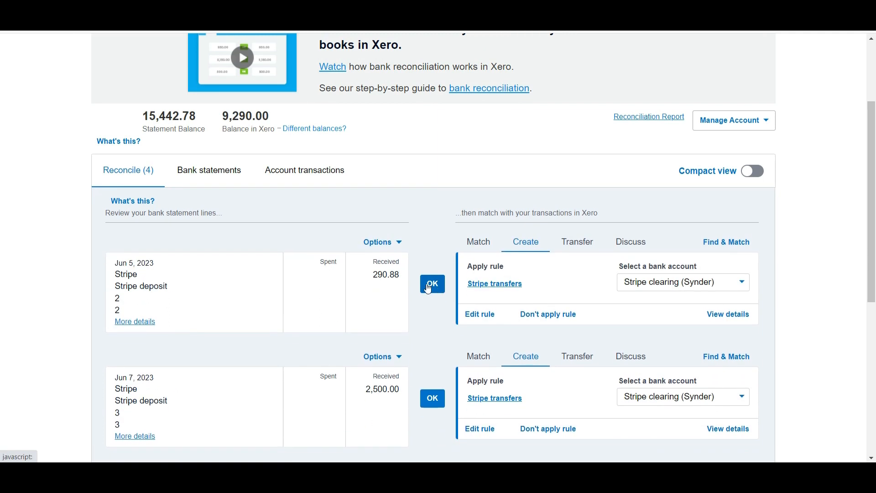
left_click(441, 286)
left_click(440, 286)
left_click(438, 287)
left_click(432, 306)
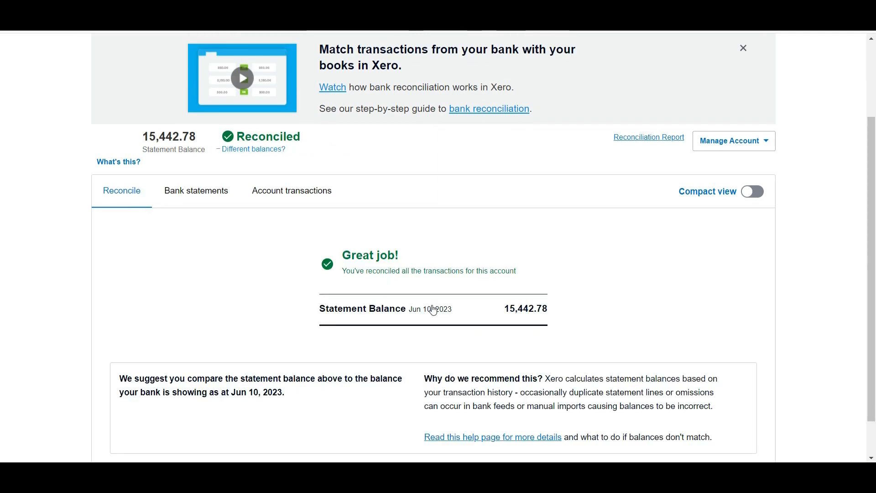